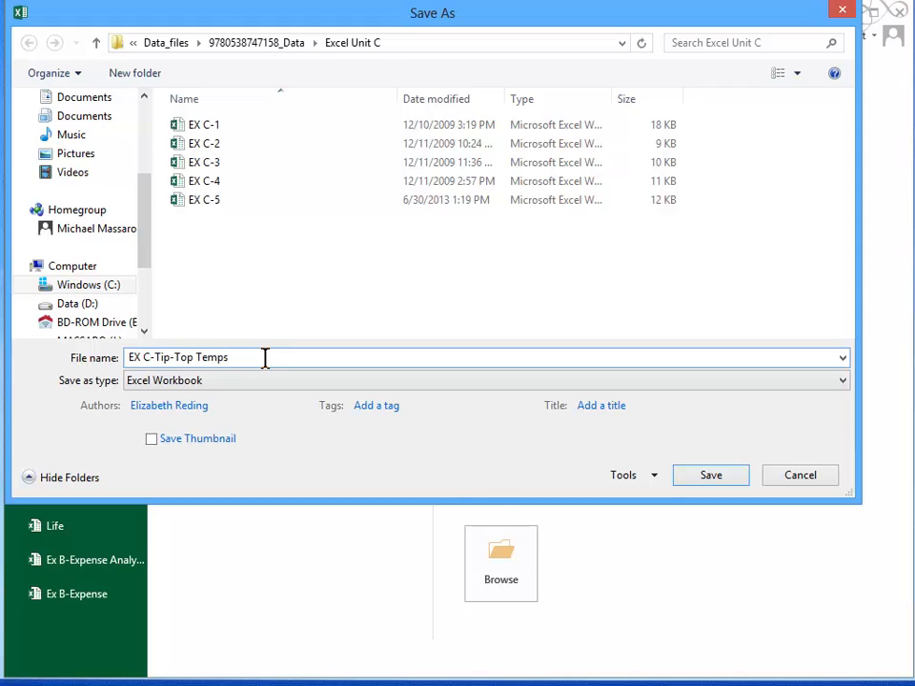
Save the workbook under the file name EX C-Tip-Top Temps as an Excel Workbook
{"action": "left_click", "coordinate": [703, 476]}
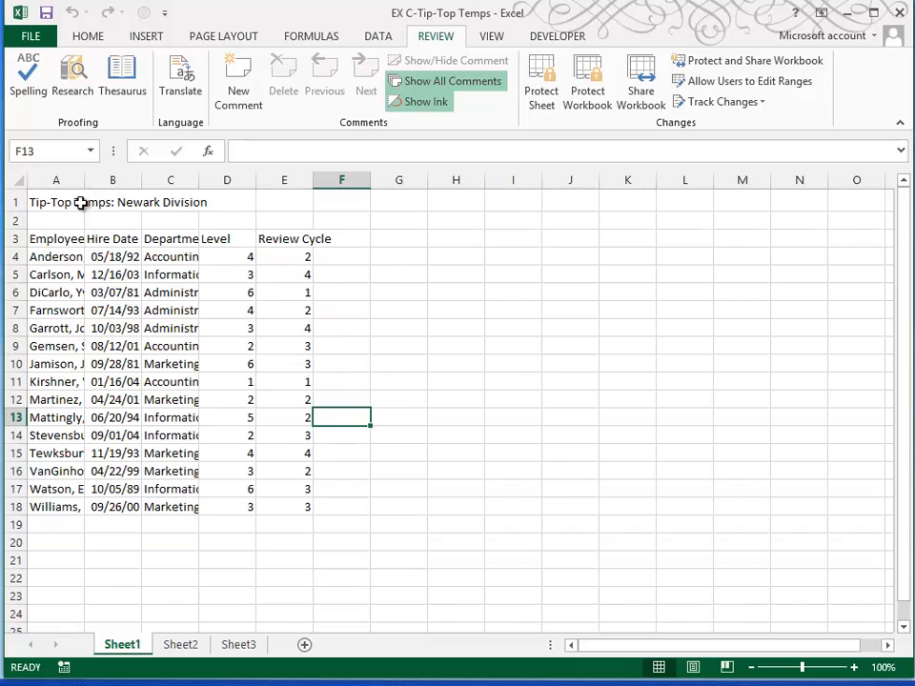
AutoFit the width of every column on Sheet1 to its contents
{"action": "left_click", "coordinate": [855, 667]}
{"action": "left_click", "coordinate": [855, 667]}
{"action": "left_click", "coordinate": [855, 667]}
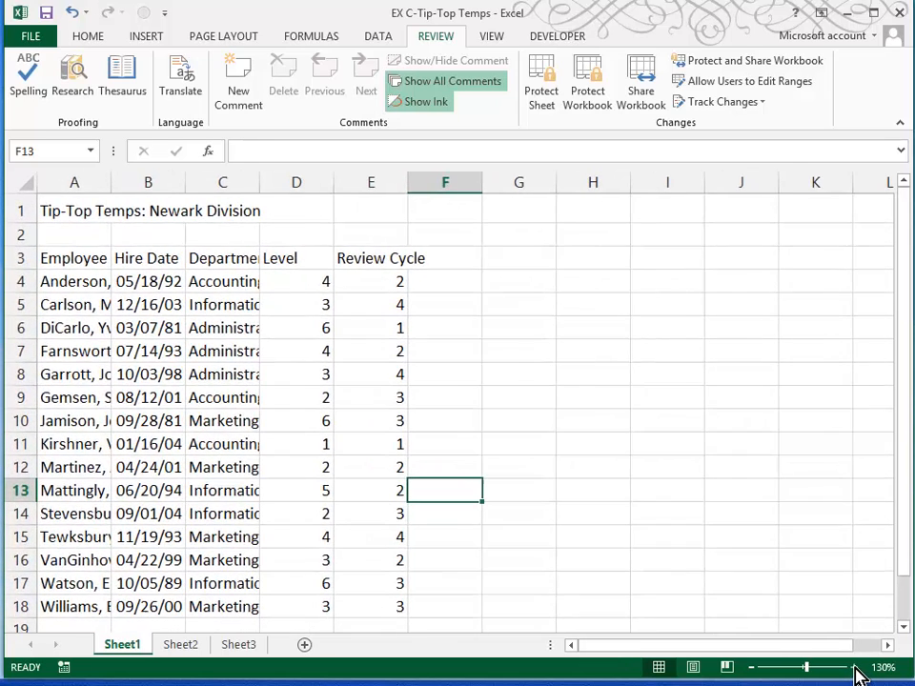
{"action": "left_click", "coordinate": [20, 181]}
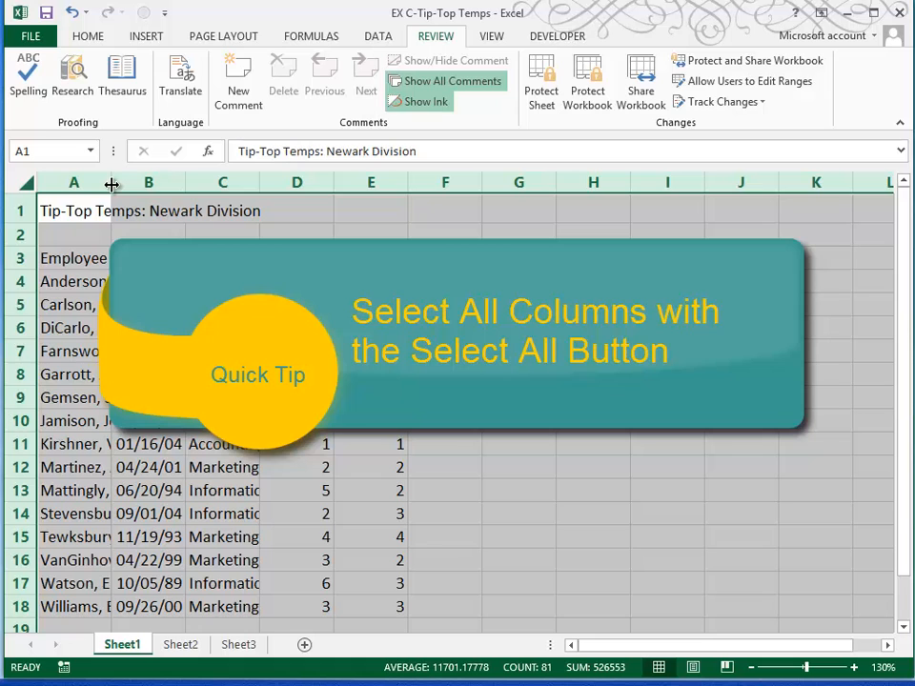
{"action": "double_click", "coordinate": [259, 185]}
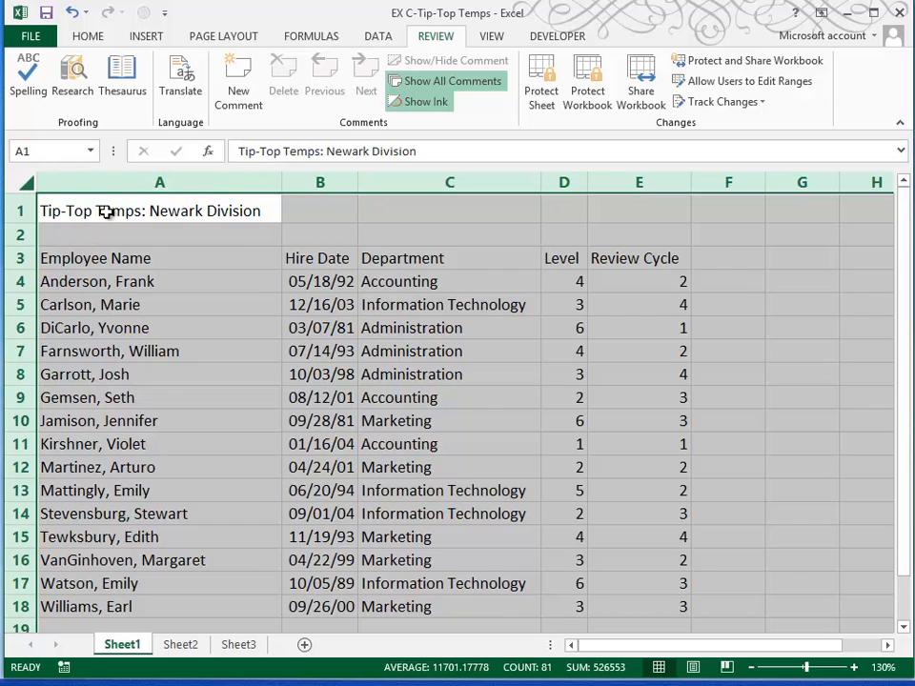
Format the title range A1:E1 as bold, 16-point Times New Roman
{"action": "left_click", "coordinate": [74, 211]}
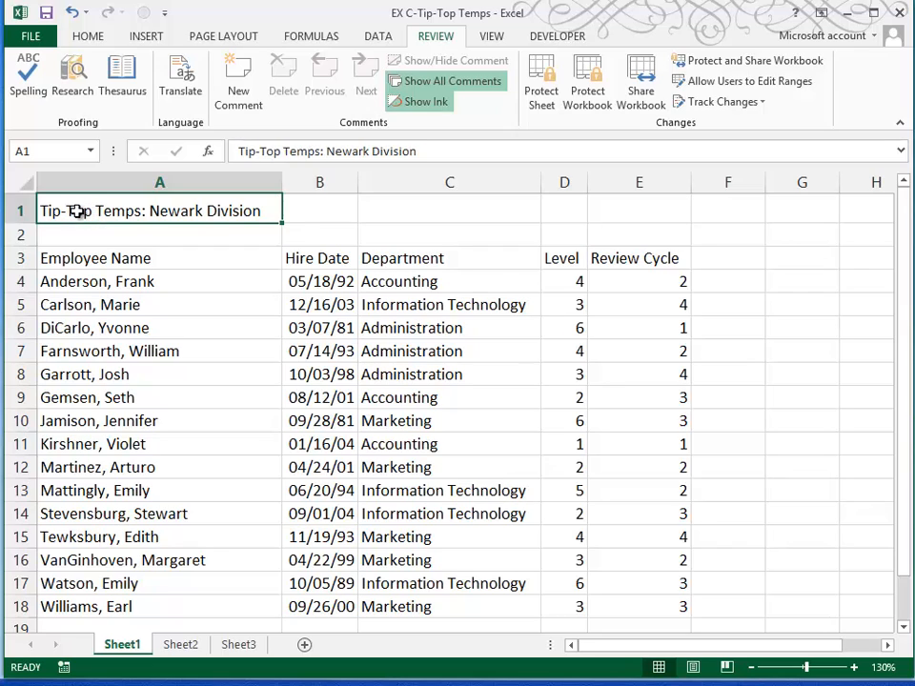
{"action": "left_click_drag", "start_coordinate": [77, 212], "coordinate": [634, 212]}
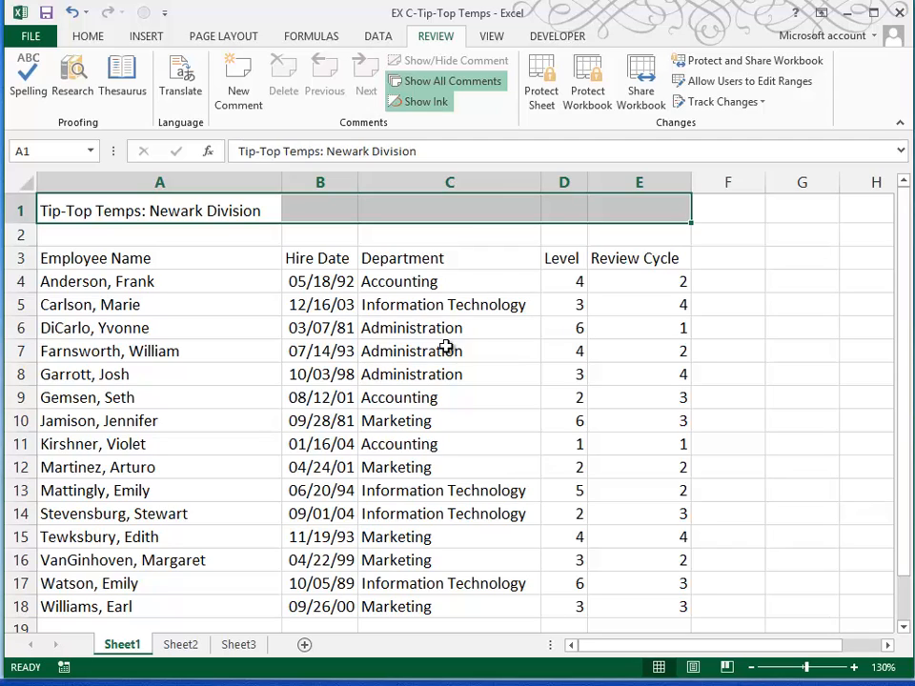
{"action": "left_click", "coordinate": [93, 36]}
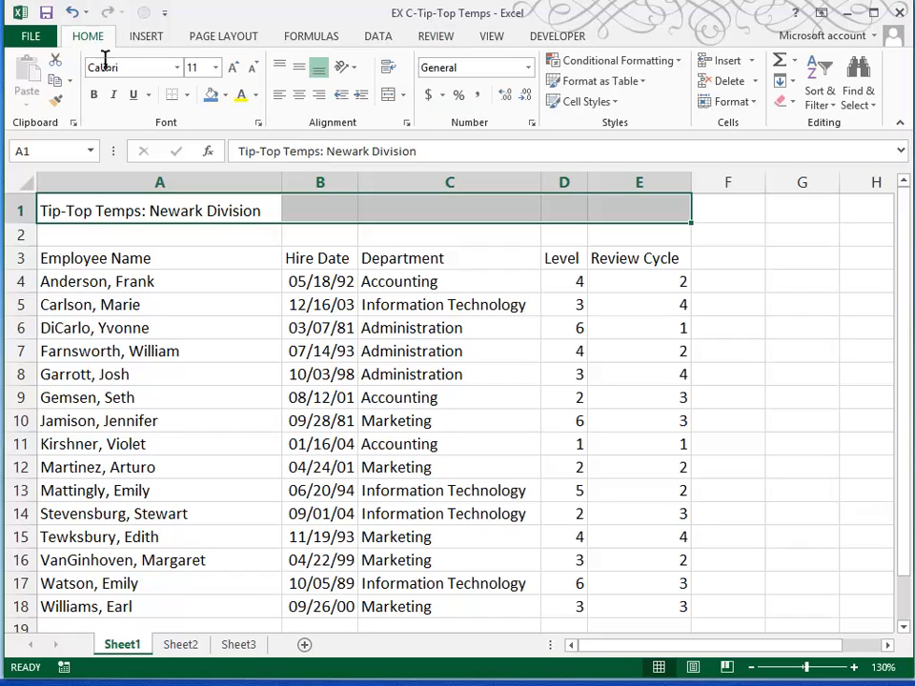
{"action": "left_click", "coordinate": [95, 97]}
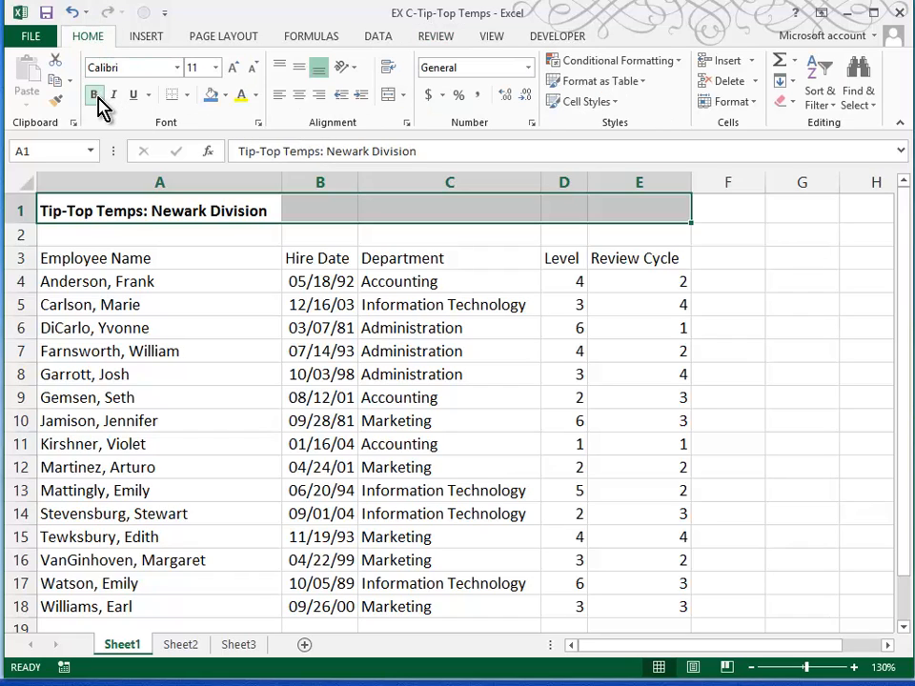
{"action": "left_click", "coordinate": [216, 68]}
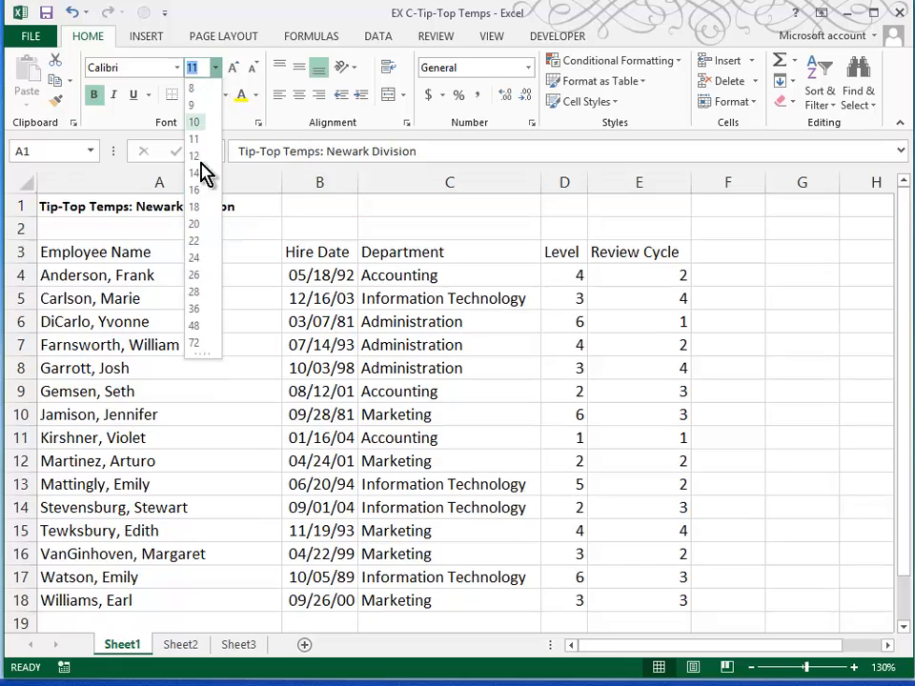
{"action": "left_click", "coordinate": [197, 191]}
{"action": "left_click", "coordinate": [179, 72]}
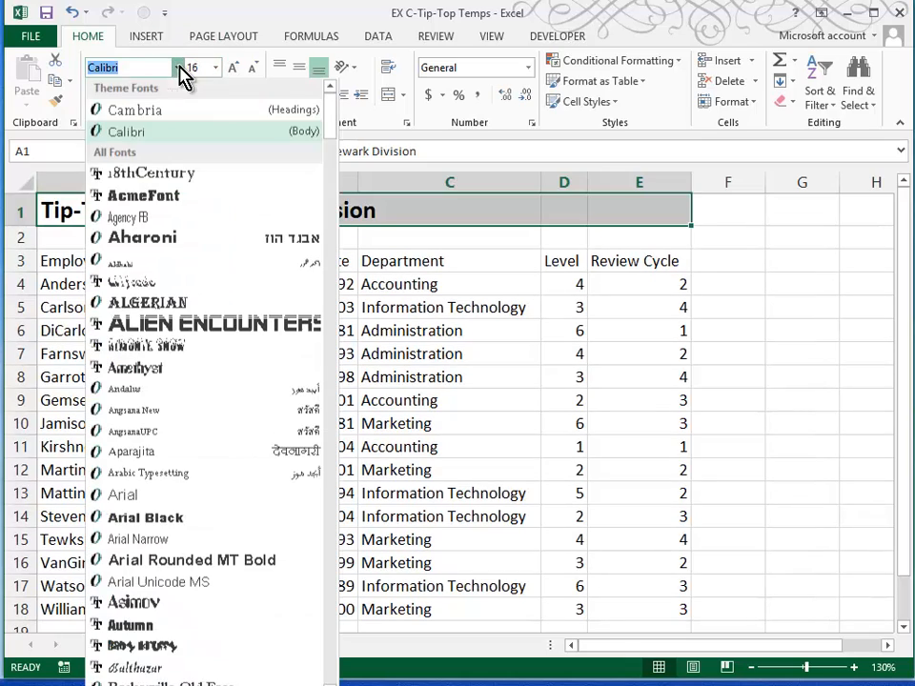
{"action": "left_click_drag", "start_coordinate": [327, 139], "coordinate": [353, 652]}
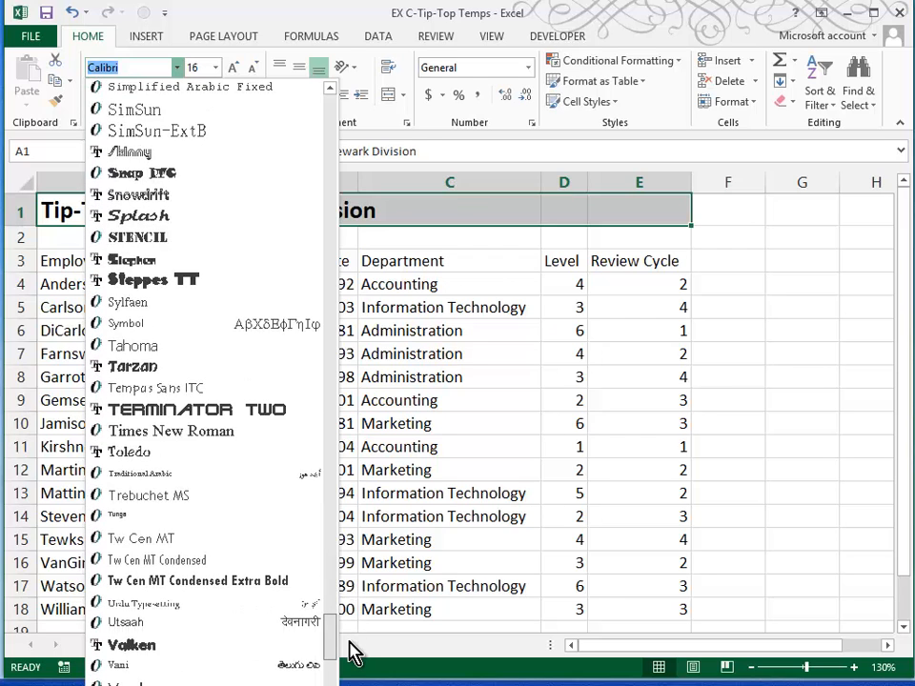
{"action": "left_click", "coordinate": [266, 432]}
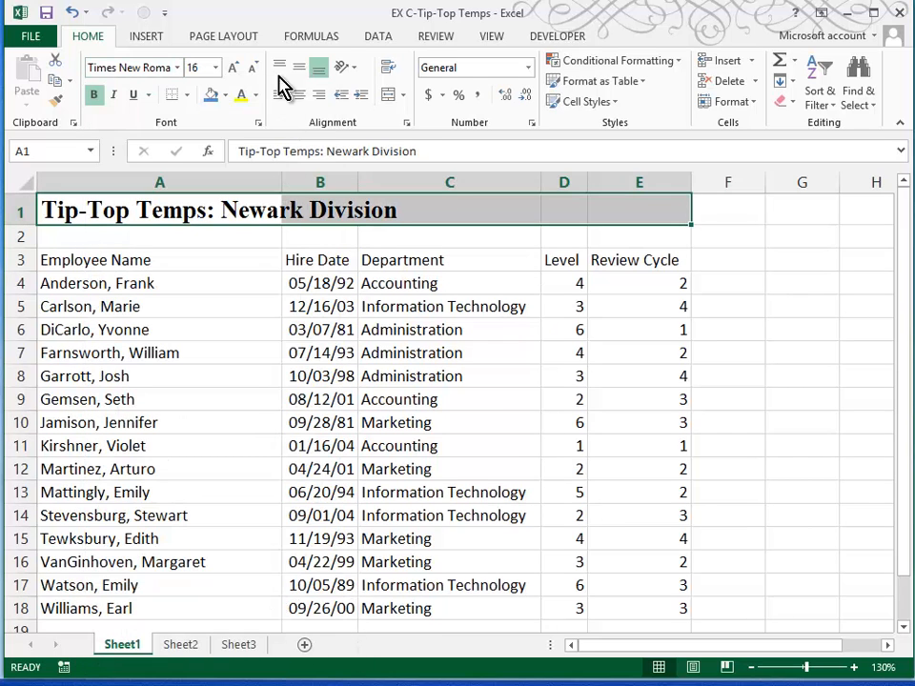
Give the title range A1:E1 a blue fill with yellow text, and merge and center it
{"action": "left_click", "coordinate": [211, 95]}
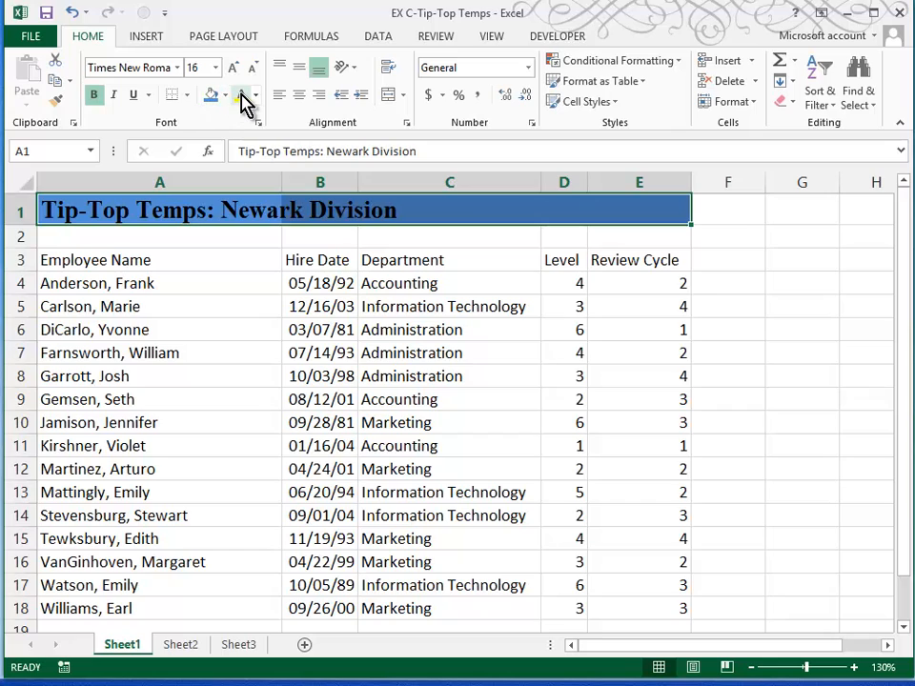
{"action": "left_click", "coordinate": [243, 96]}
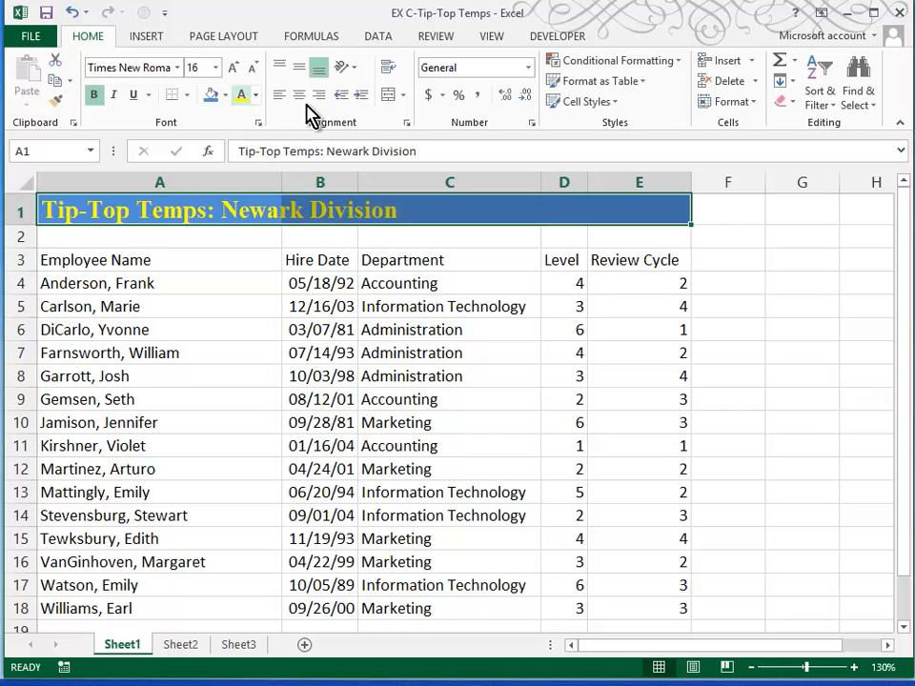
{"action": "left_click", "coordinate": [391, 97]}
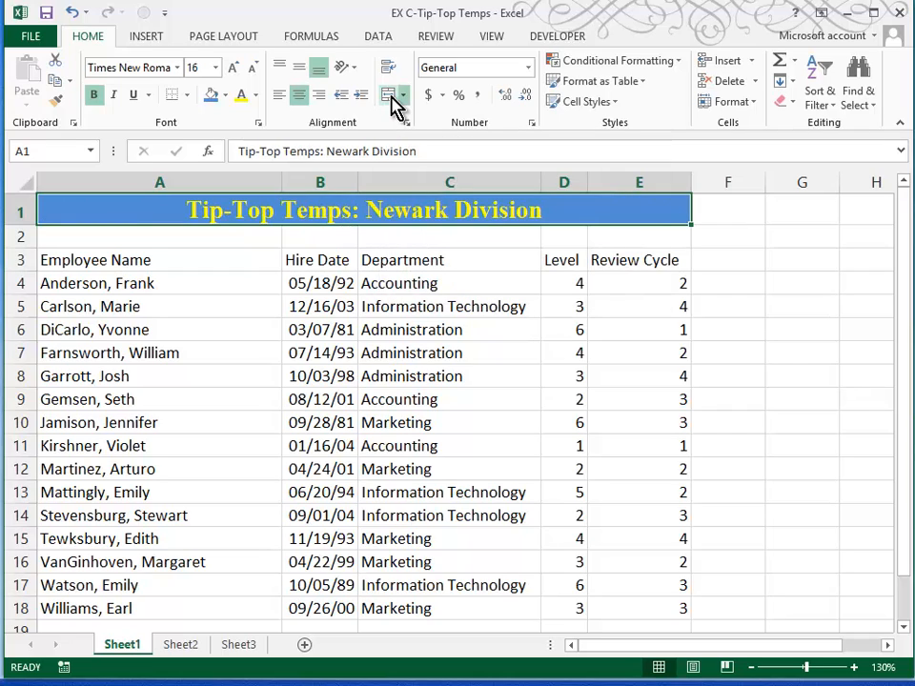
{"action": "left_click", "coordinate": [772, 382]}
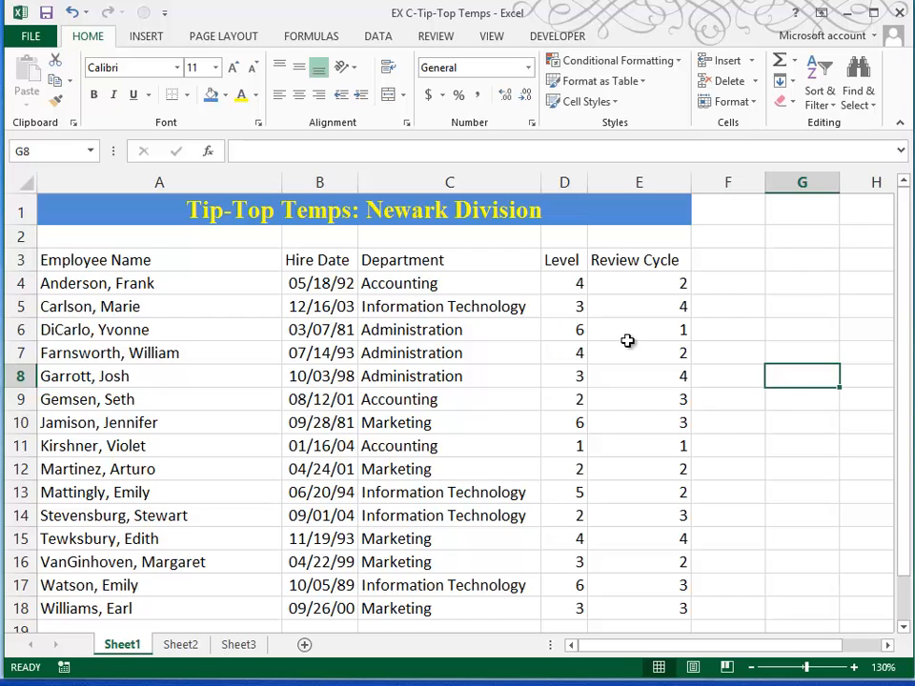
Make the column headings in A3:E3 bold
{"action": "left_click_drag", "start_coordinate": [61, 261], "coordinate": [629, 259]}
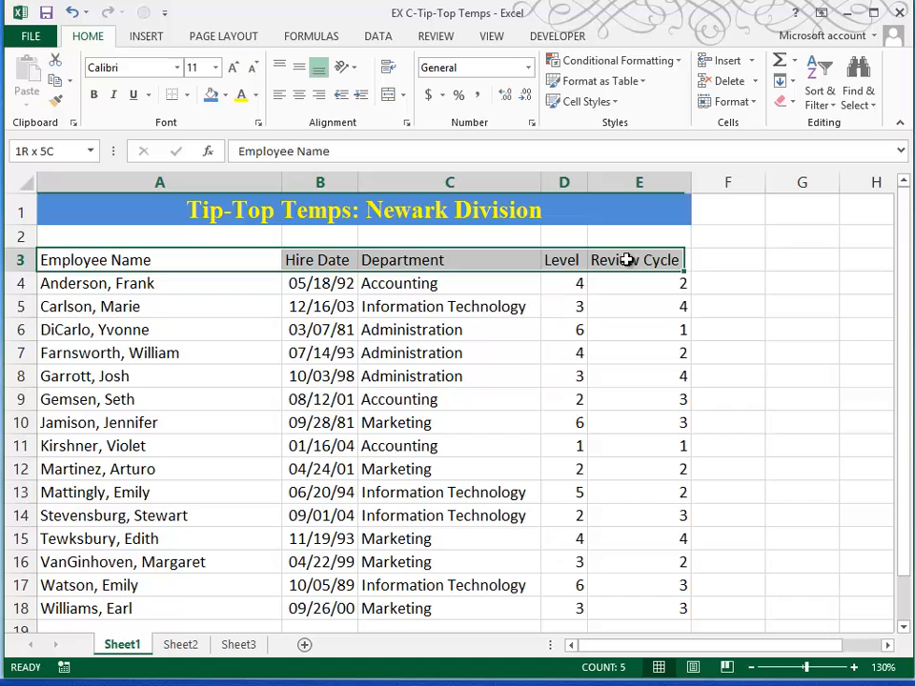
{"action": "left_click", "coordinate": [93, 96]}
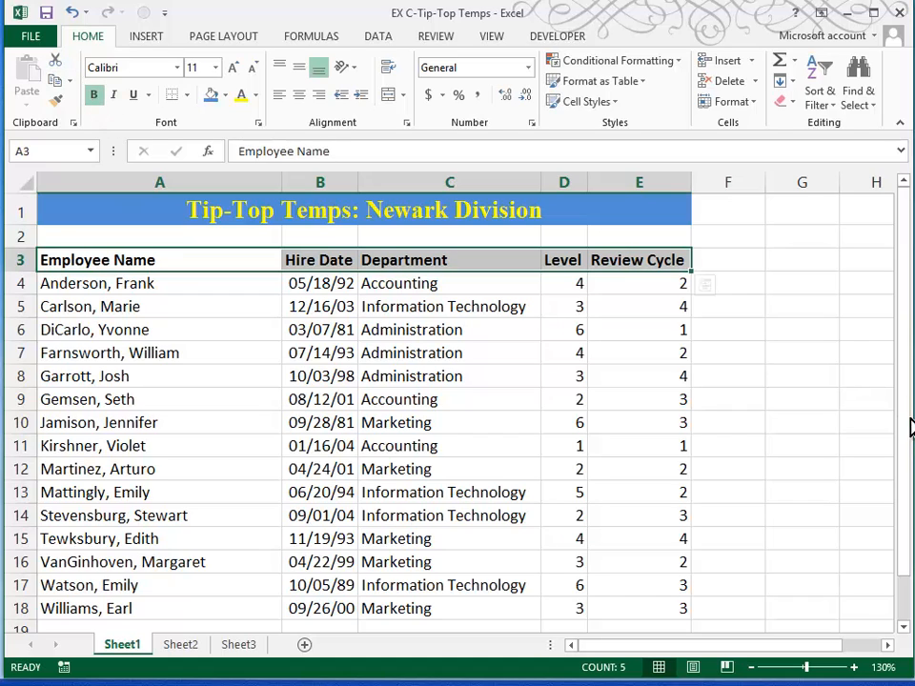
Enter the author's full name in cell A25 below the employee table
{"action": "left_click_drag", "start_coordinate": [904, 419], "coordinate": [904, 541]}
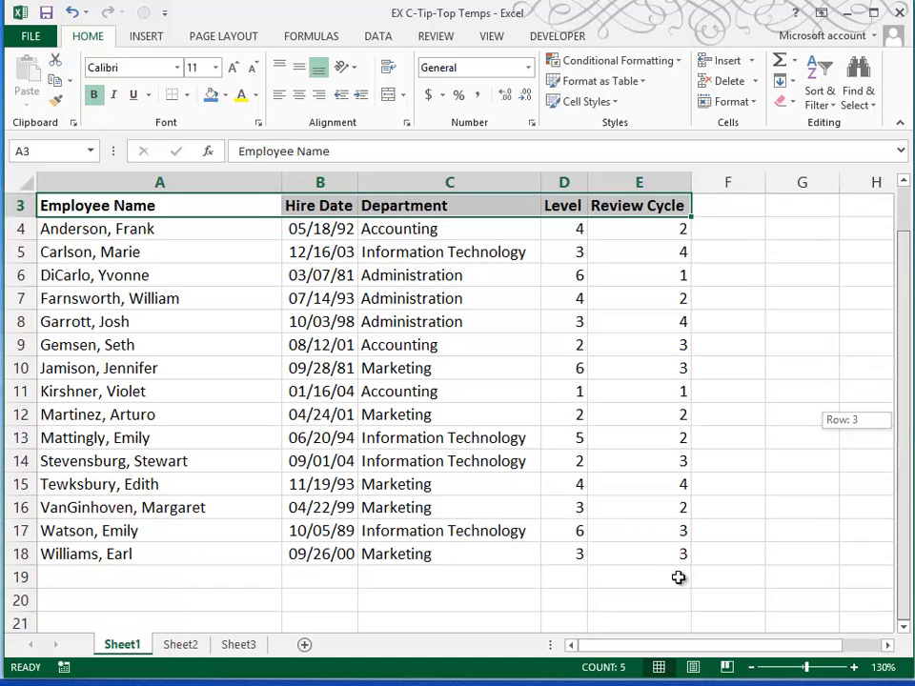
{"action": "left_click", "coordinate": [903, 629]}
{"action": "left_click", "coordinate": [176, 625]}
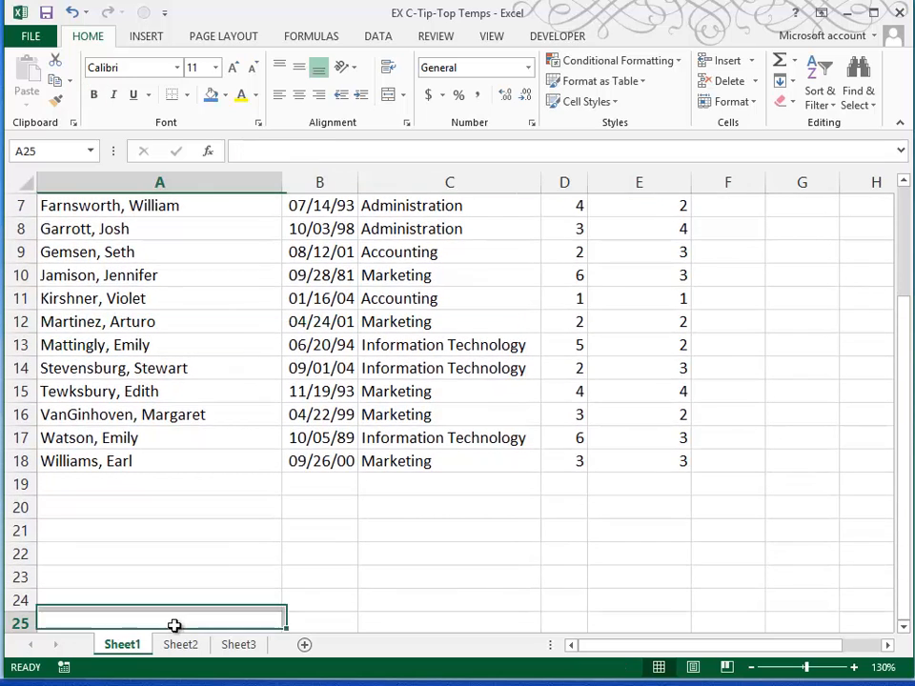
{"action": "type", "text": "Dixie Massaro"}
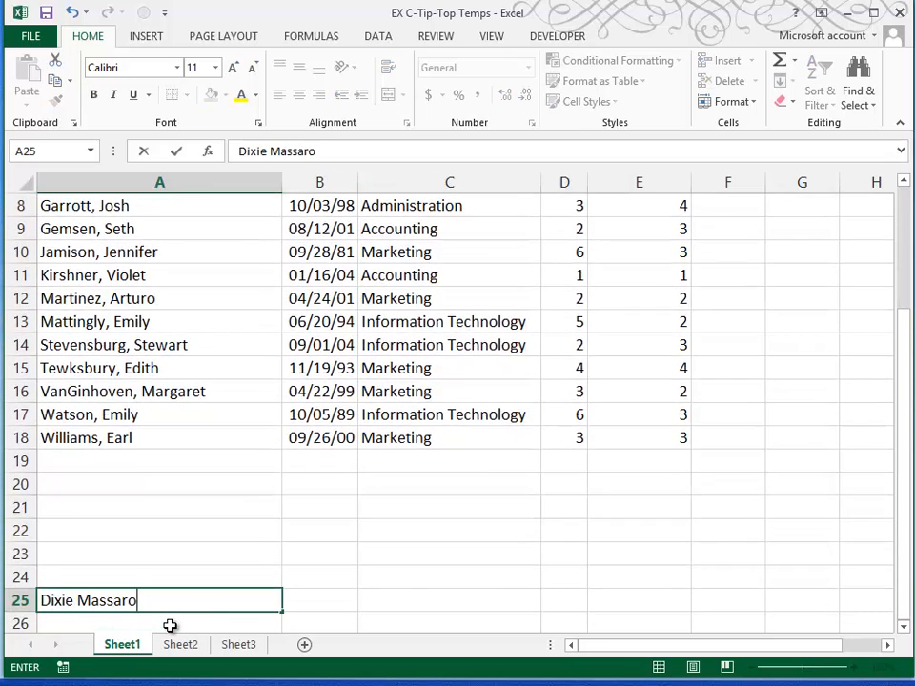
{"action": "key", "text": "Return"}
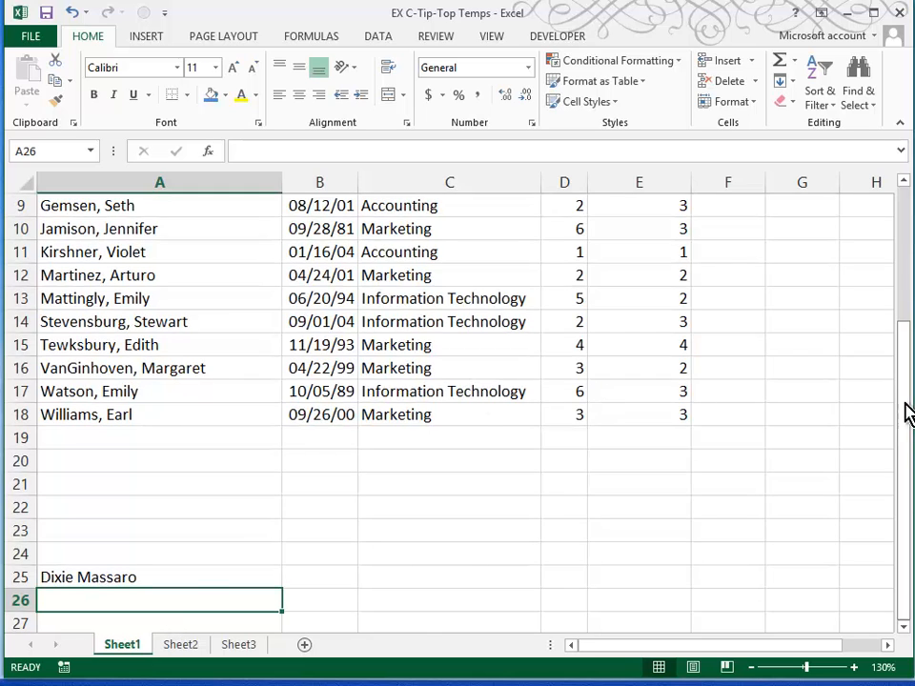
Within the Department cells C4:C18, replace Accounting with Legal one match at a time in C9 and C11
{"action": "left_click_drag", "start_coordinate": [905, 408], "coordinate": [905, 221]}
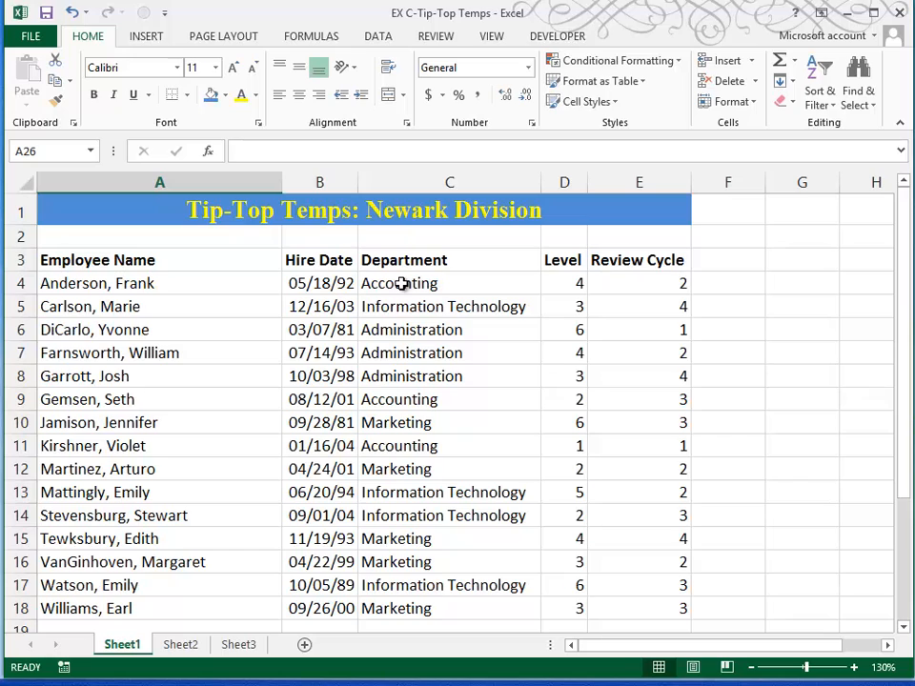
{"action": "left_click_drag", "start_coordinate": [401, 283], "coordinate": [425, 613]}
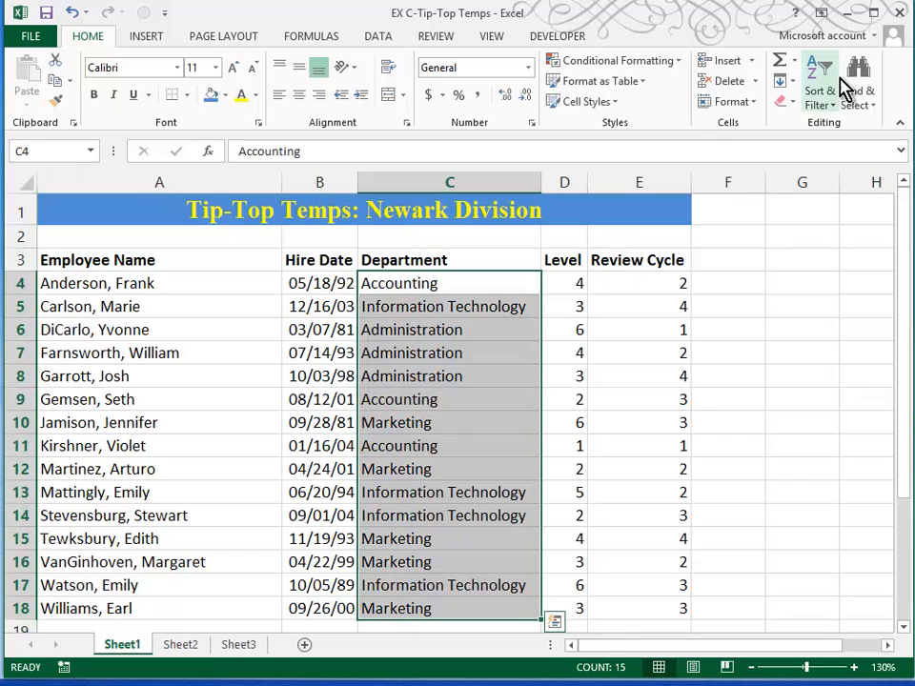
{"action": "left_click", "coordinate": [864, 99]}
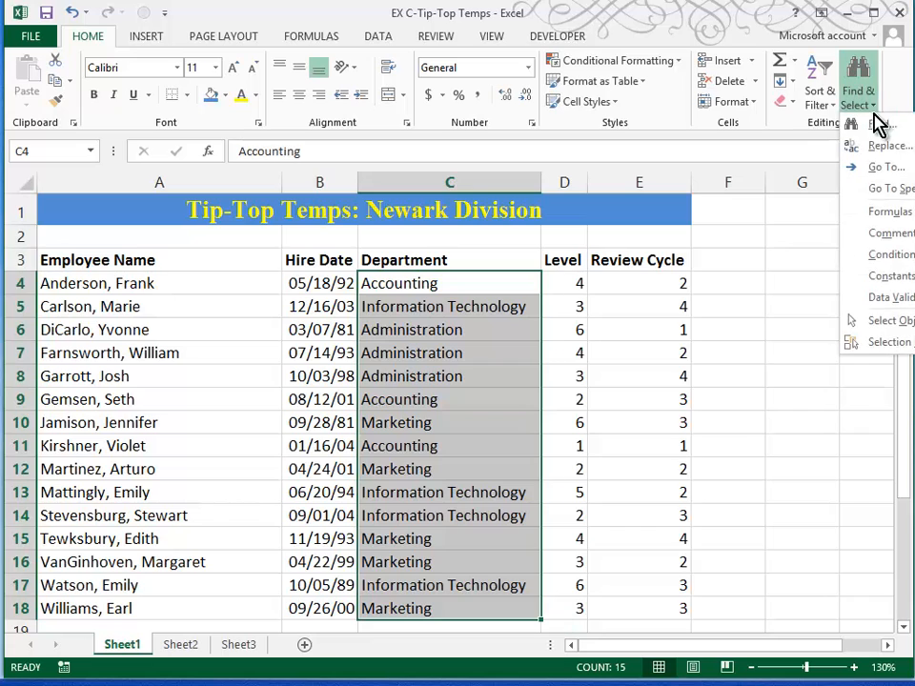
{"action": "left_click", "coordinate": [906, 153]}
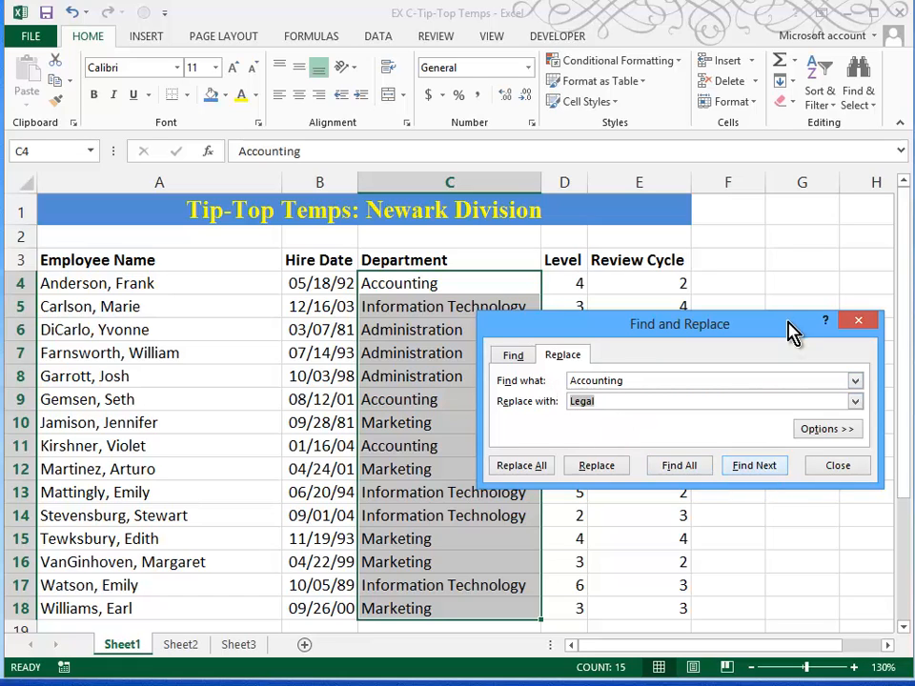
{"action": "left_click_drag", "start_coordinate": [792, 329], "coordinate": [814, 188]}
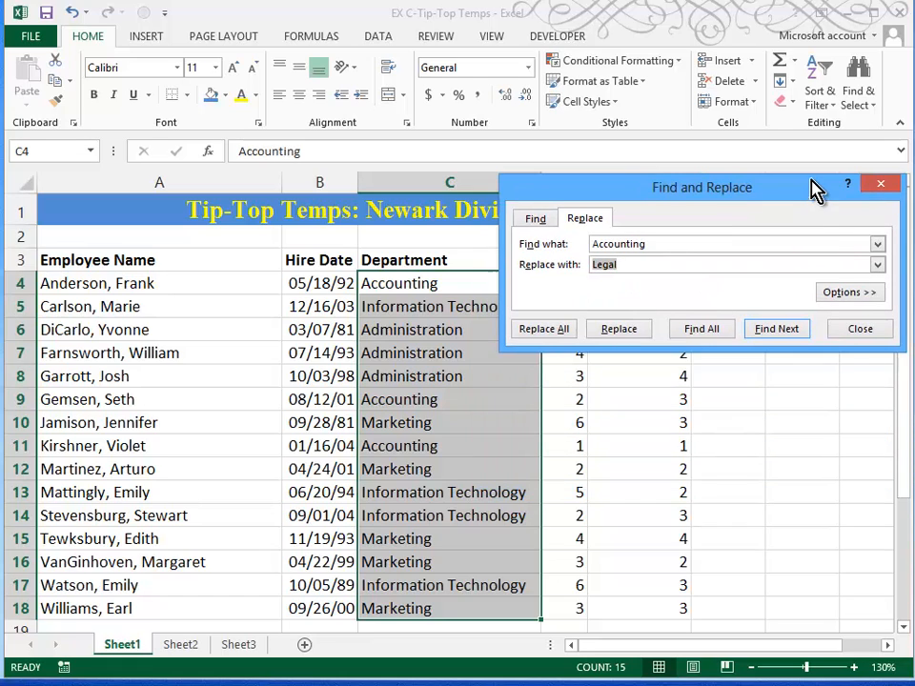
{"action": "left_click", "coordinate": [791, 334]}
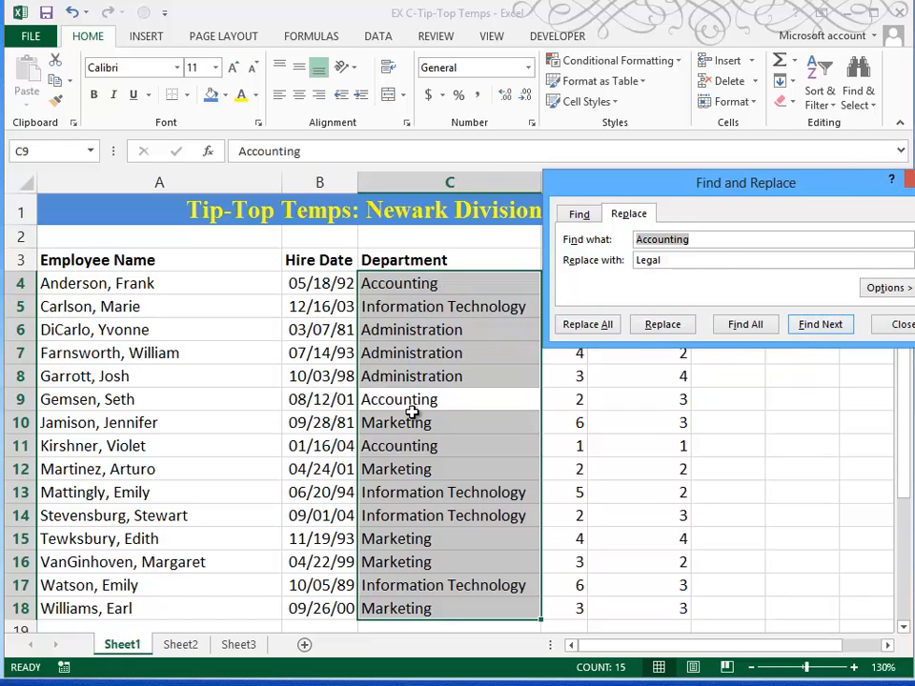
{"action": "left_click", "coordinate": [664, 335]}
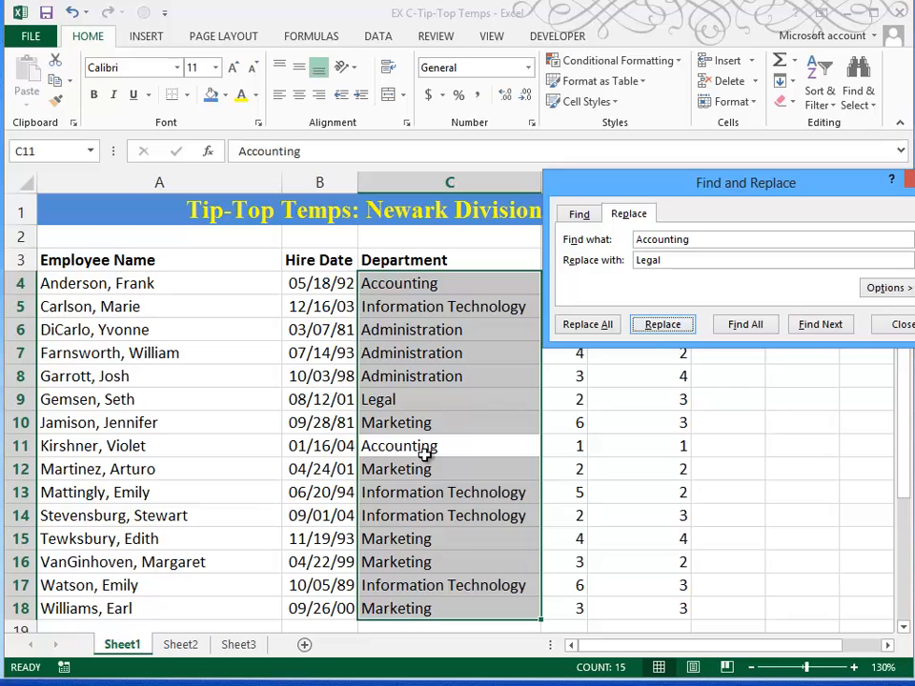
{"action": "left_click", "coordinate": [663, 324]}
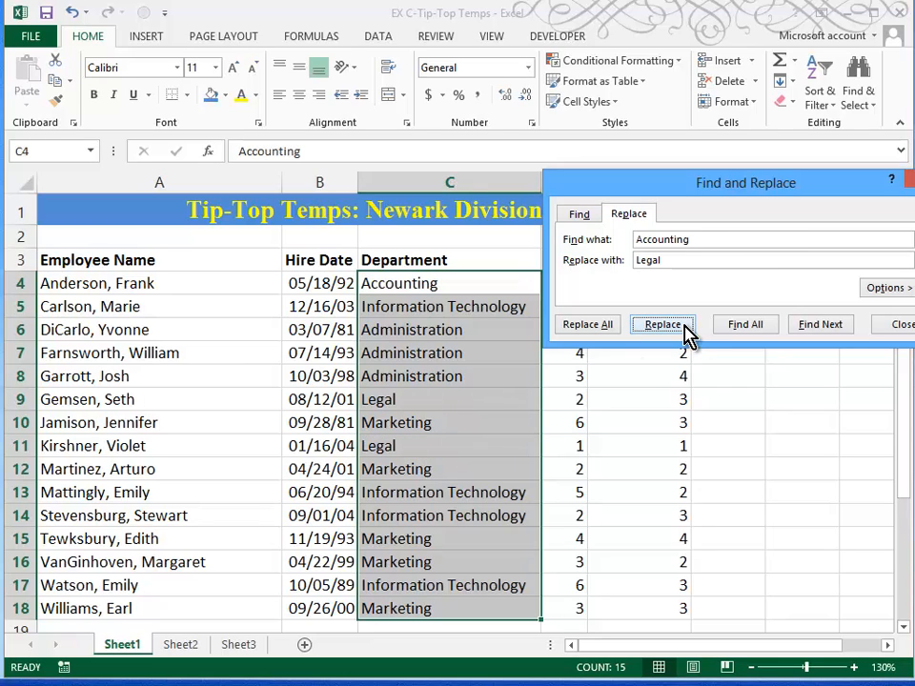
Replace all remaining Accounting entries in the Department cells with Legal and close Find and Replace
{"action": "left_click", "coordinate": [597, 324]}
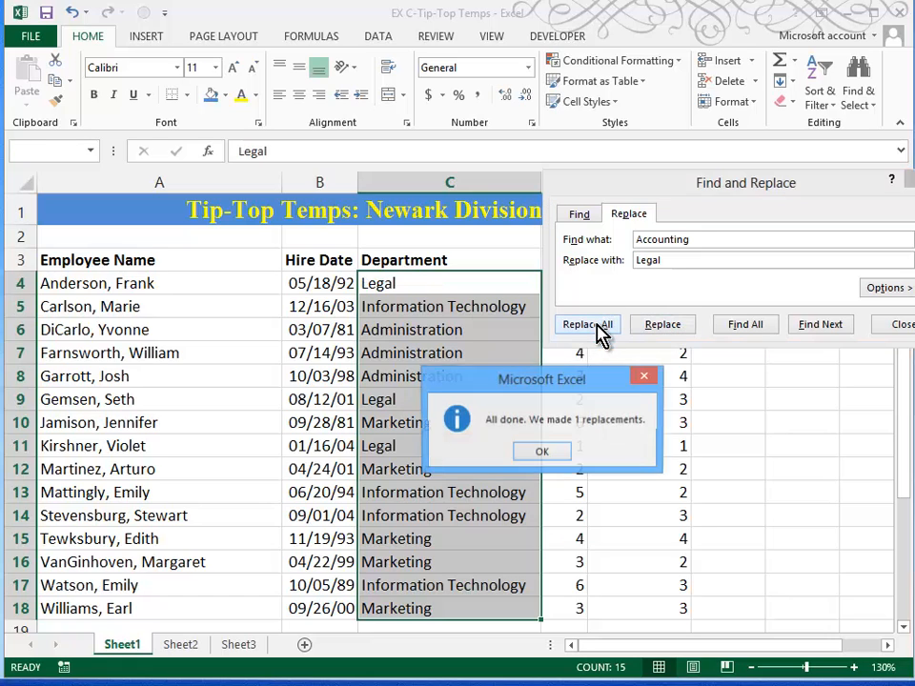
{"action": "left_click", "coordinate": [541, 454]}
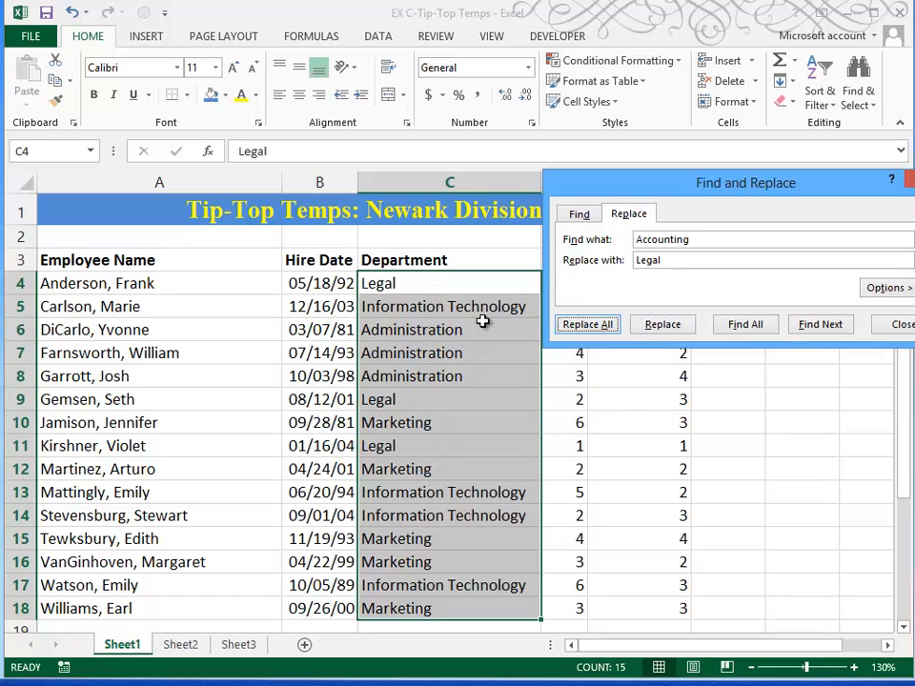
{"action": "left_click", "coordinate": [893, 328]}
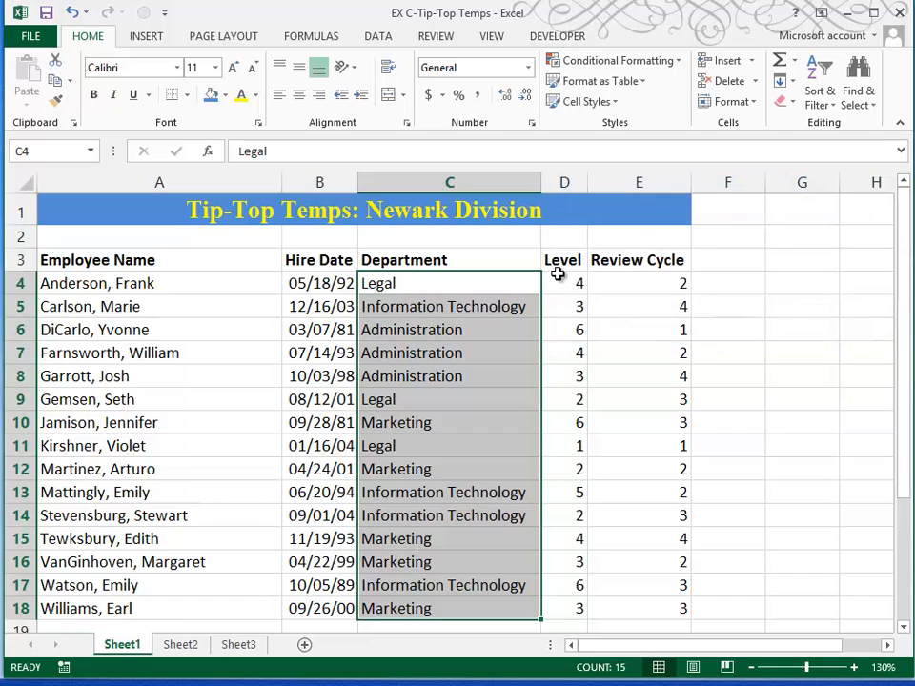
Create a Greater Than highlight rule for the Level cells D4:D18 with a threshold of 3
{"action": "left_click_drag", "start_coordinate": [562, 283], "coordinate": [563, 615]}
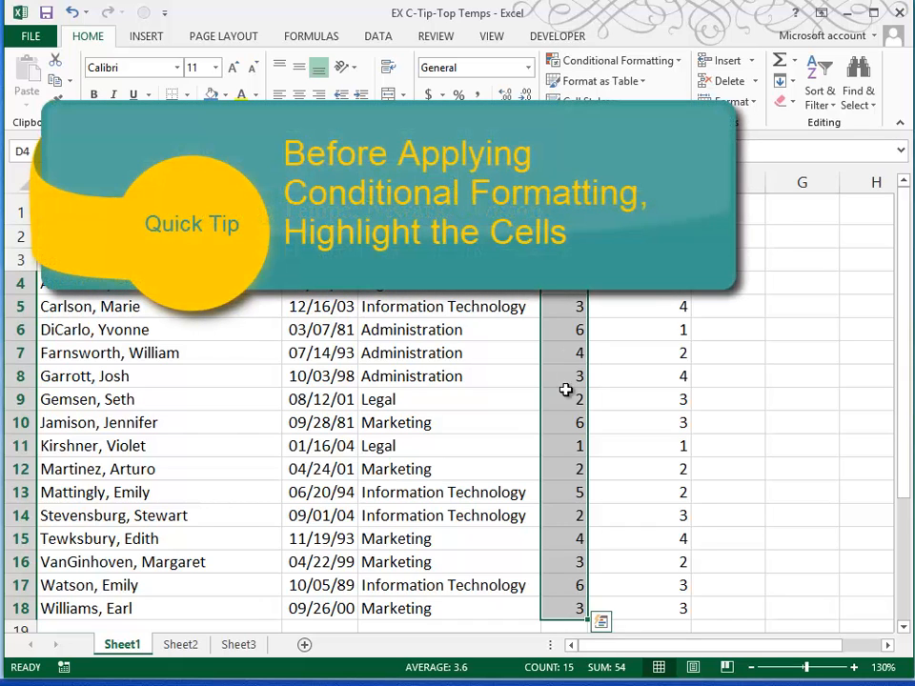
{"action": "left_click", "coordinate": [606, 65]}
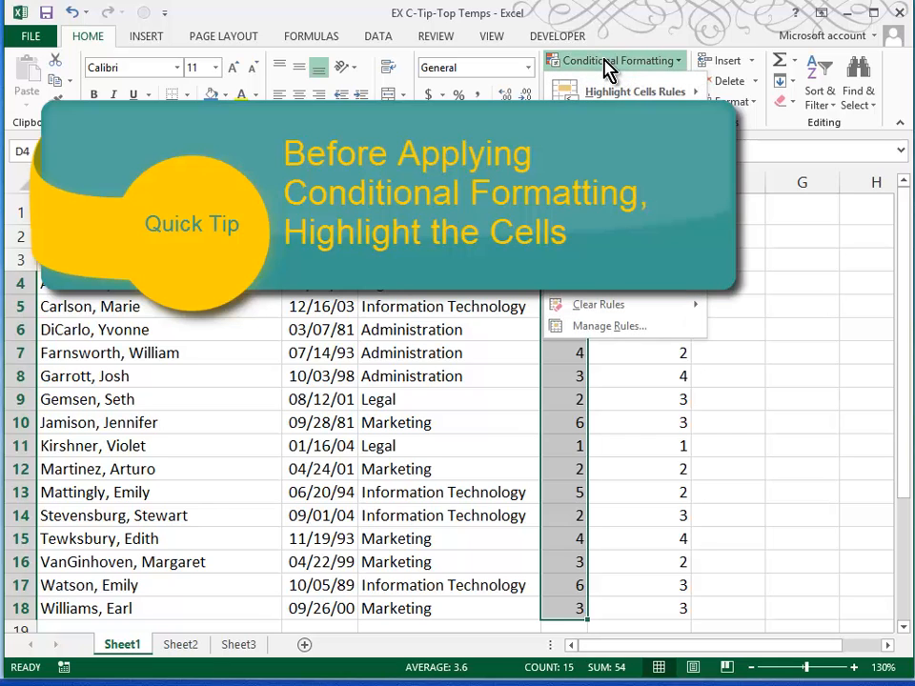
{"action": "mouse_move", "coordinate": [610, 98]}
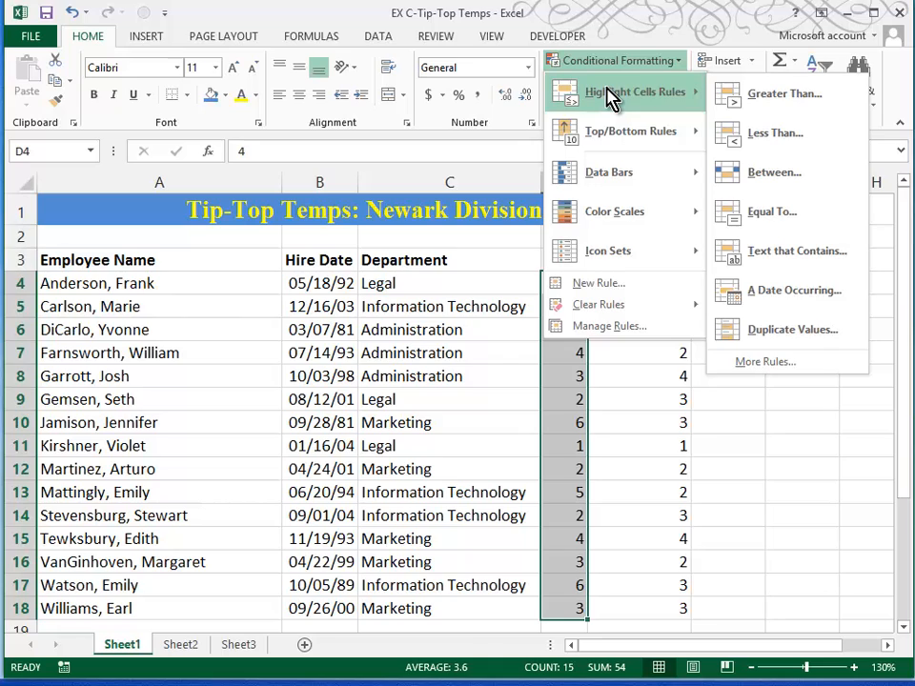
{"action": "left_click", "coordinate": [784, 95]}
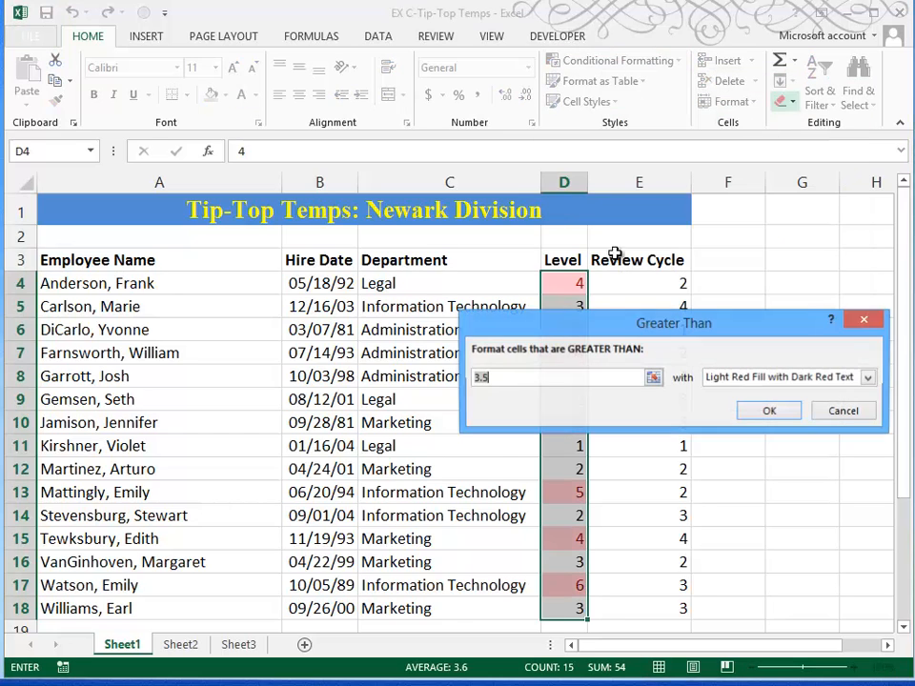
{"action": "type", "text": "3.5"}
{"action": "key", "text": "BackSpace"}
{"action": "key", "text": "BackSpace"}
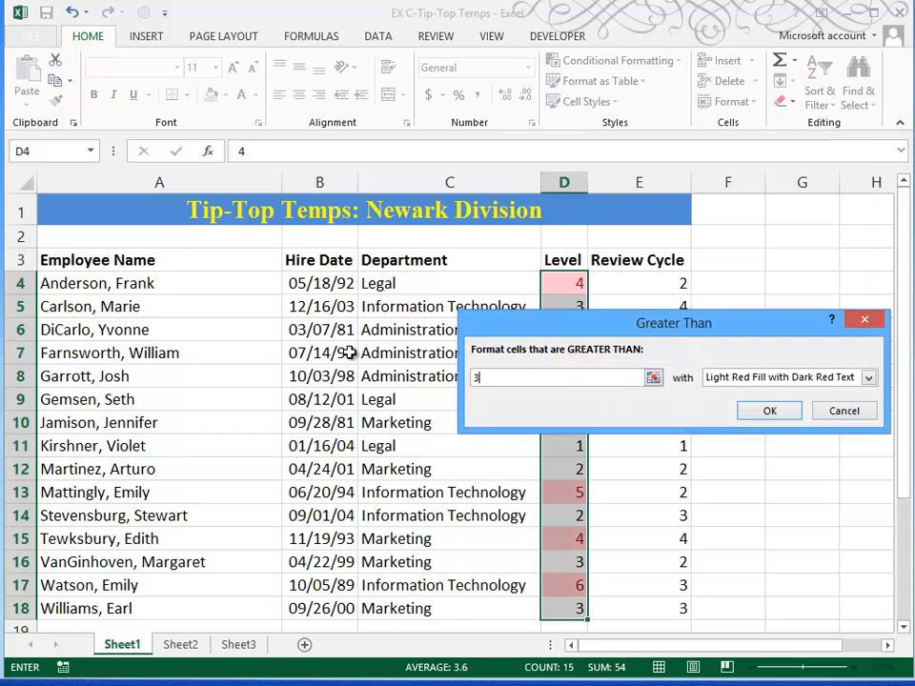
Give the Level rule a custom format with bold, standard red text and apply it
{"action": "left_click", "coordinate": [871, 378]}
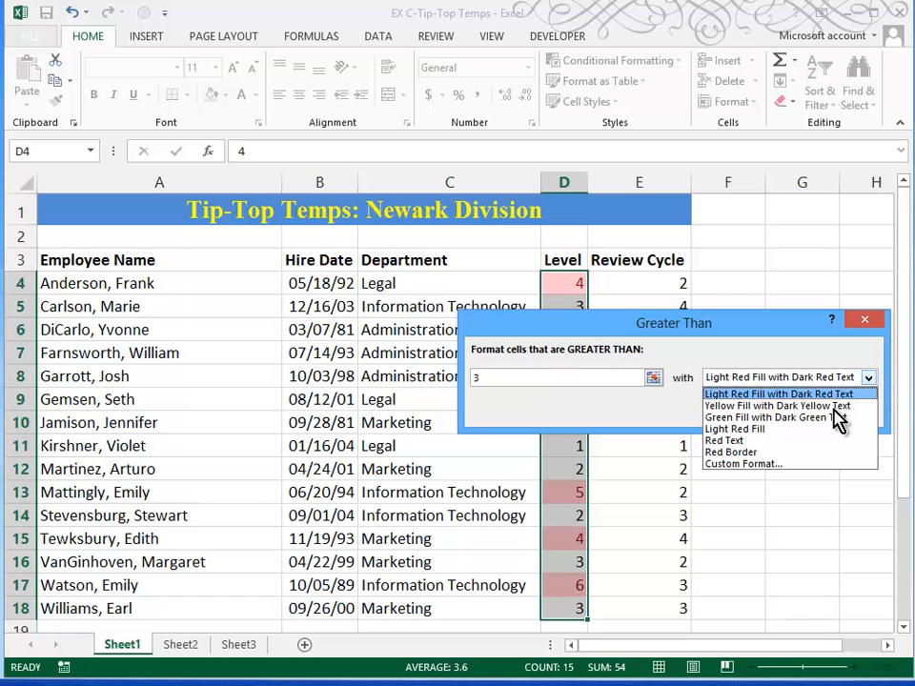
{"action": "left_click", "coordinate": [797, 464]}
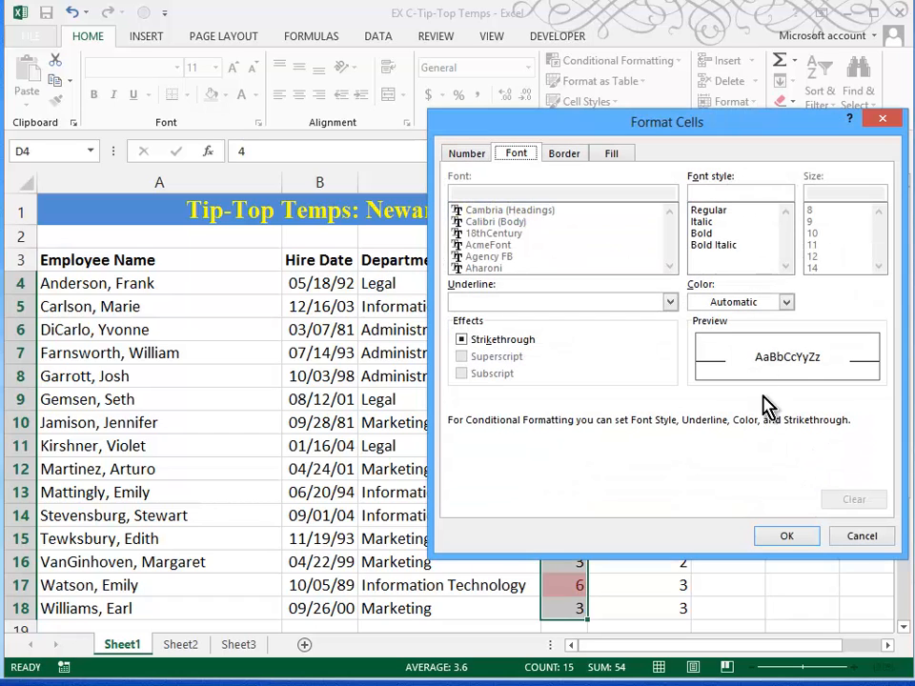
{"action": "left_click", "coordinate": [701, 235]}
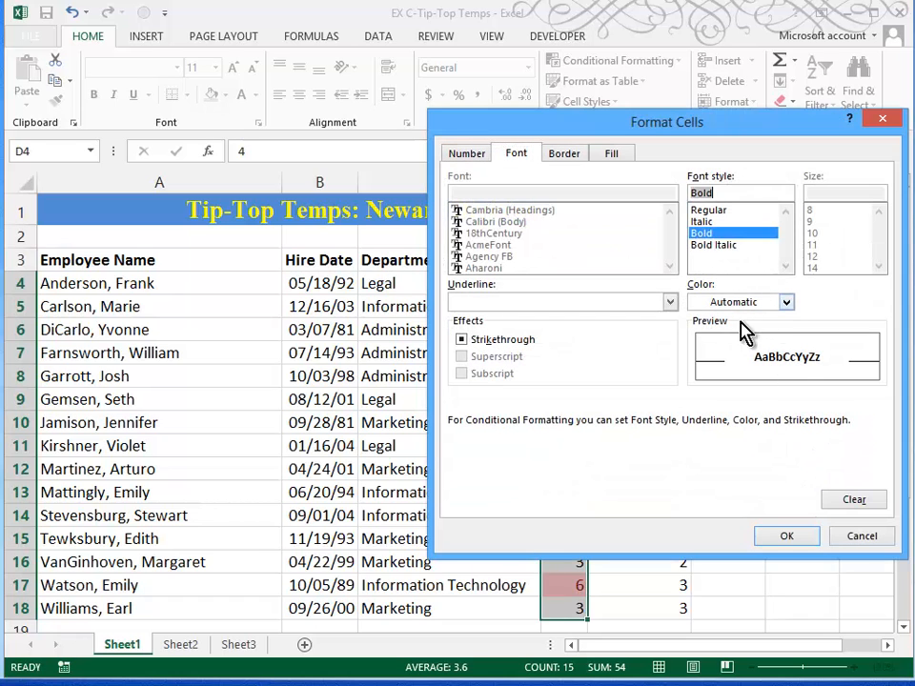
{"action": "left_click", "coordinate": [785, 302]}
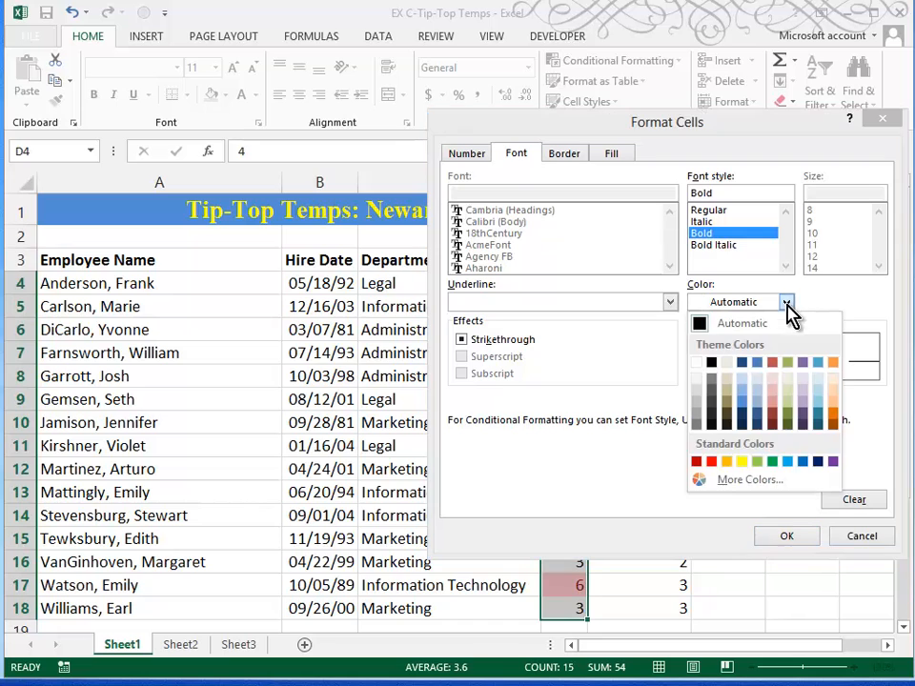
{"action": "left_click", "coordinate": [712, 461]}
{"action": "left_click", "coordinate": [780, 540]}
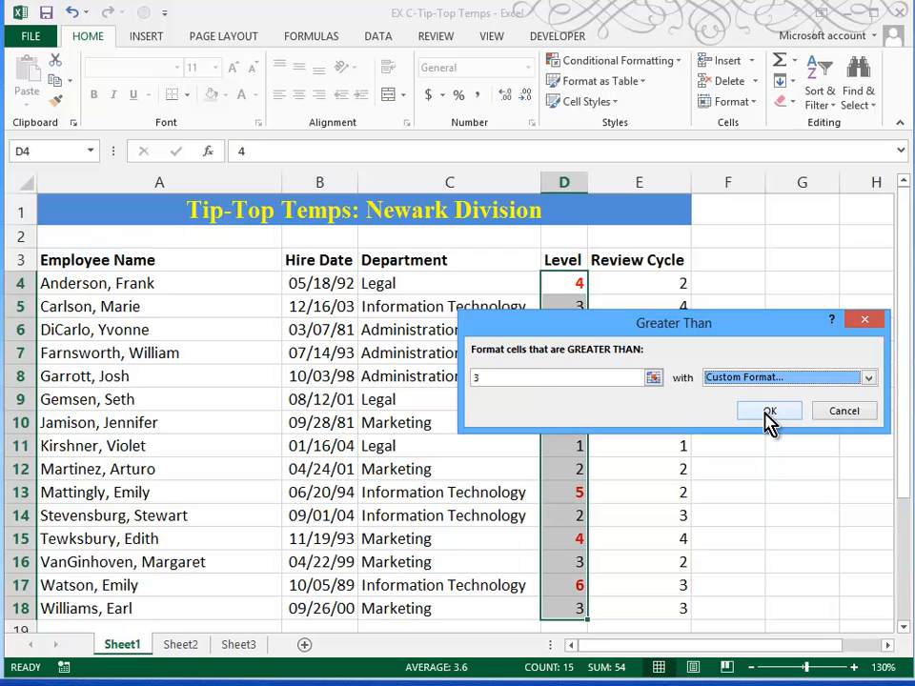
{"action": "left_click", "coordinate": [770, 413]}
{"action": "left_click", "coordinate": [633, 555]}
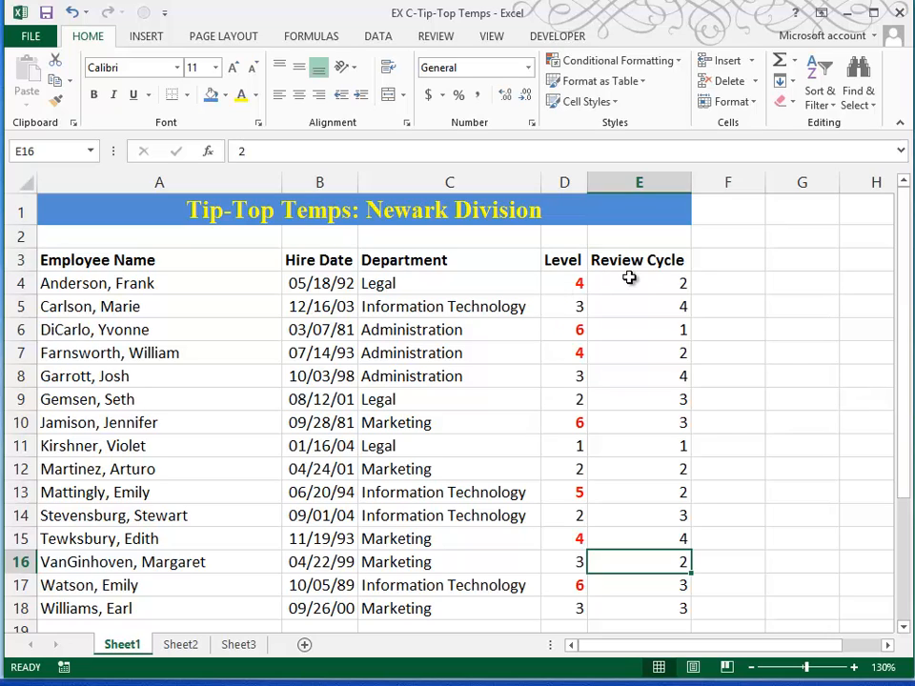
Create an Equal To highlight rule for the Review Cycle cells E4:E18 with the value 3
{"action": "left_click_drag", "start_coordinate": [629, 278], "coordinate": [654, 517]}
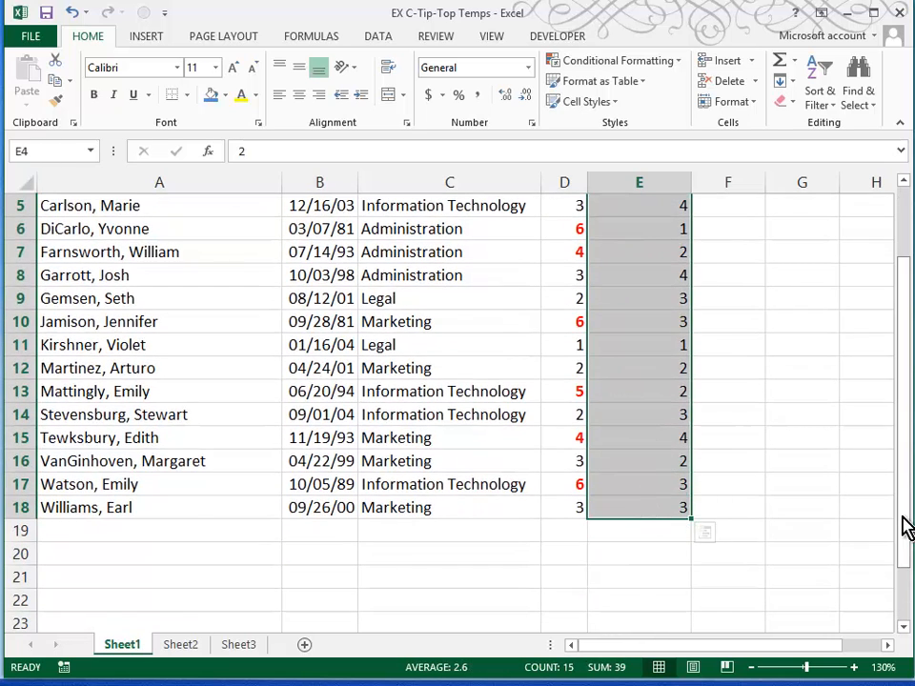
{"action": "left_click_drag", "start_coordinate": [907, 527], "coordinate": [908, 391]}
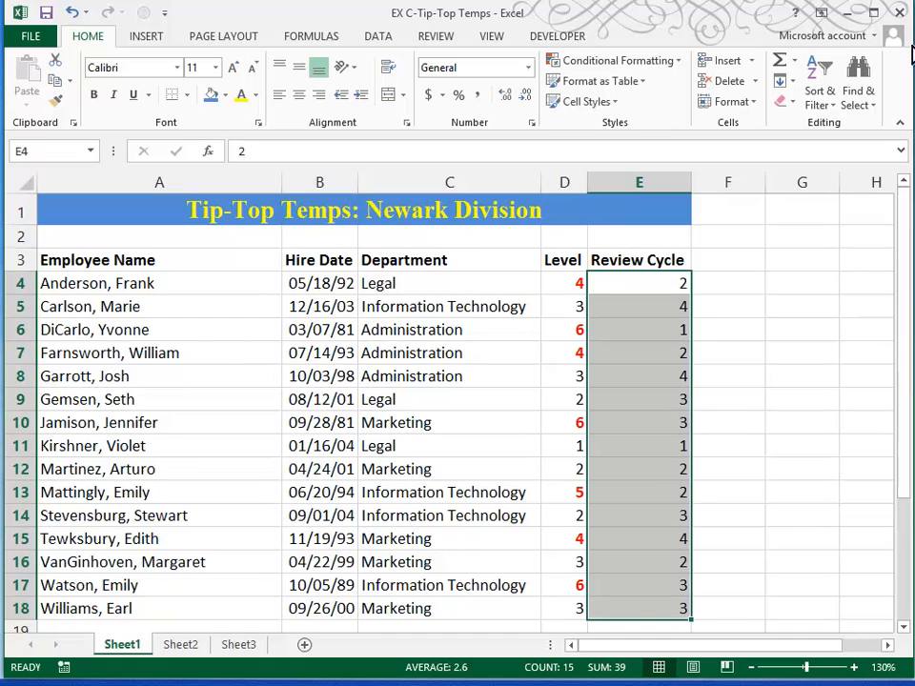
{"action": "left_click", "coordinate": [636, 63]}
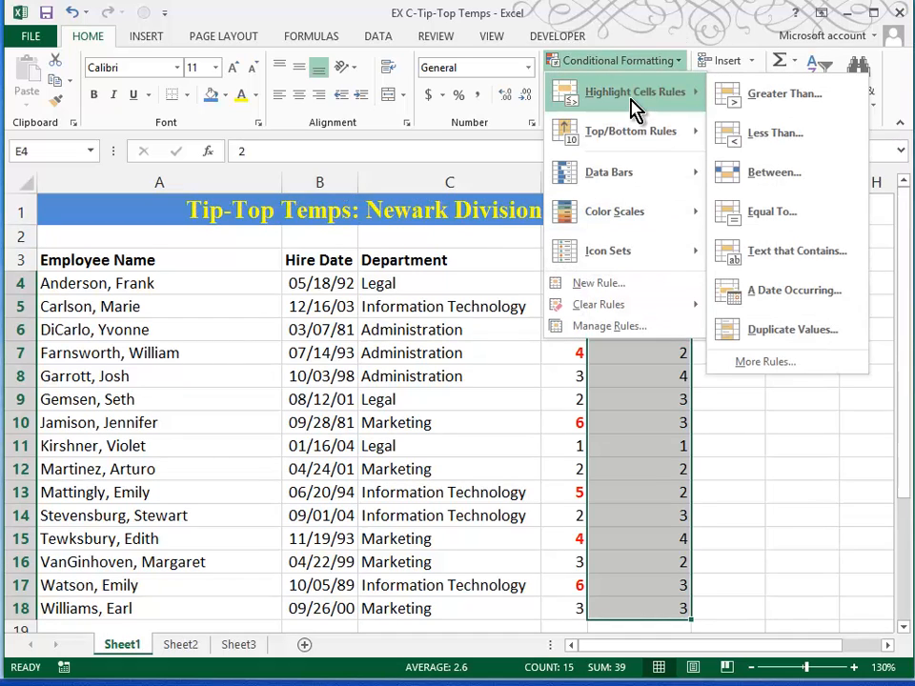
{"action": "left_click", "coordinate": [787, 225]}
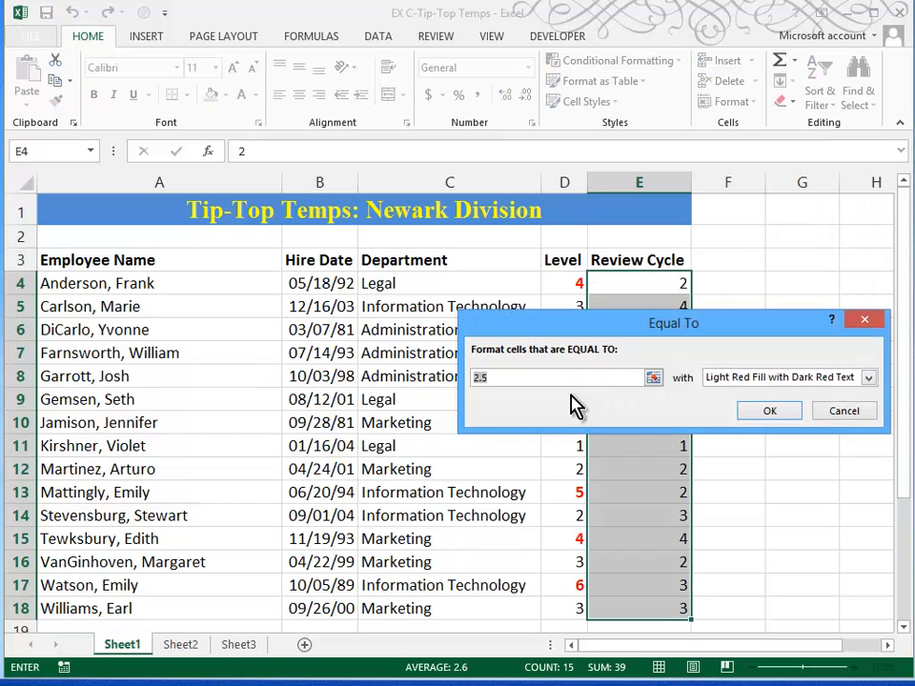
{"action": "left_click", "coordinate": [491, 375]}
{"action": "type", "text": ".5"}
{"action": "left_click_drag", "start_coordinate": [491, 377], "coordinate": [424, 373]}
{"action": "type", "text": "3"}
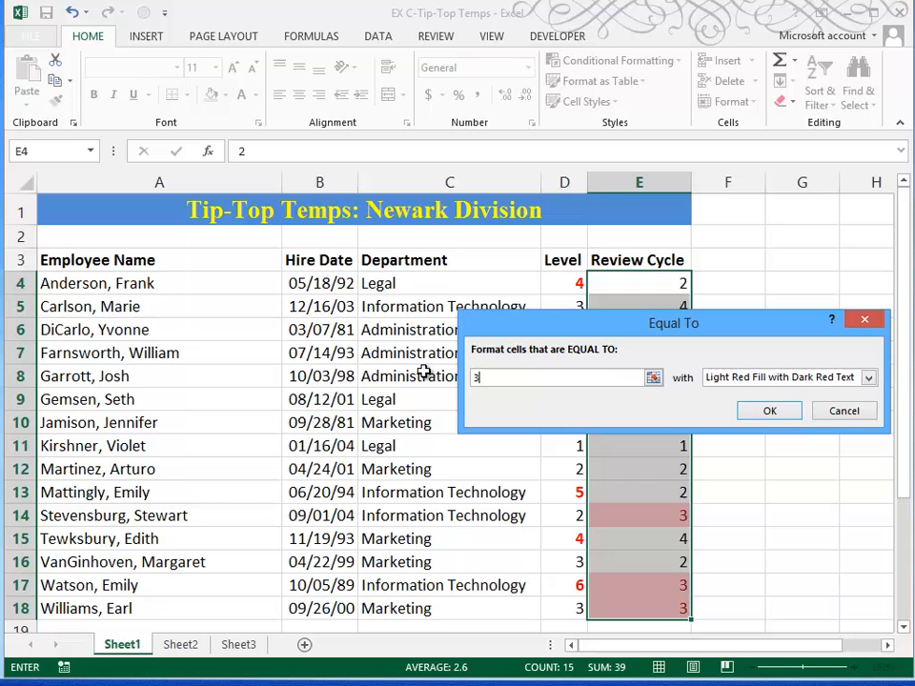
Give the Review Cycle rule a custom format with bold, dark olive green text and apply it
{"action": "left_click", "coordinate": [870, 378]}
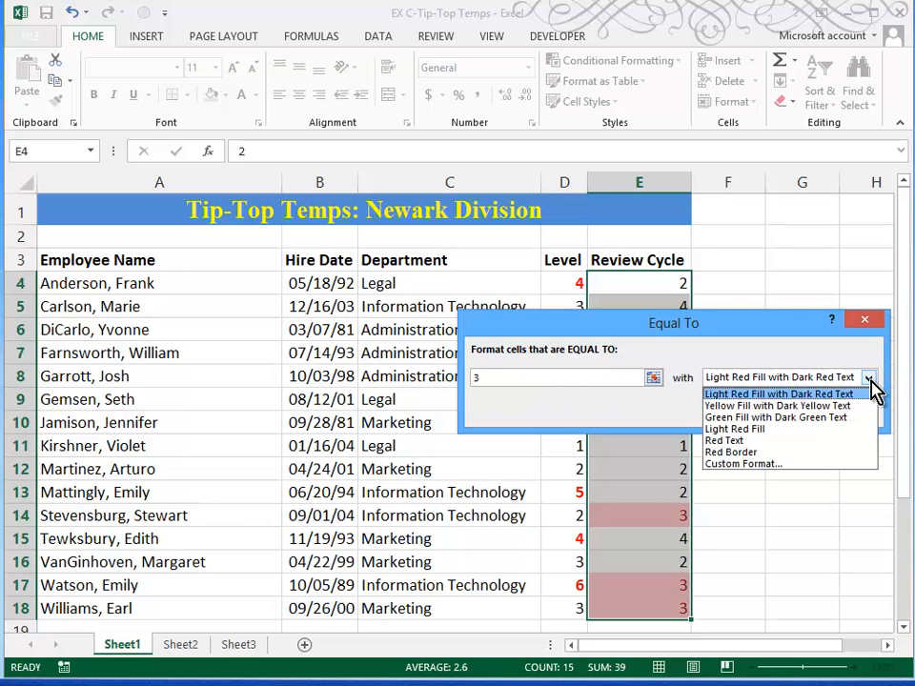
{"action": "left_click", "coordinate": [791, 474]}
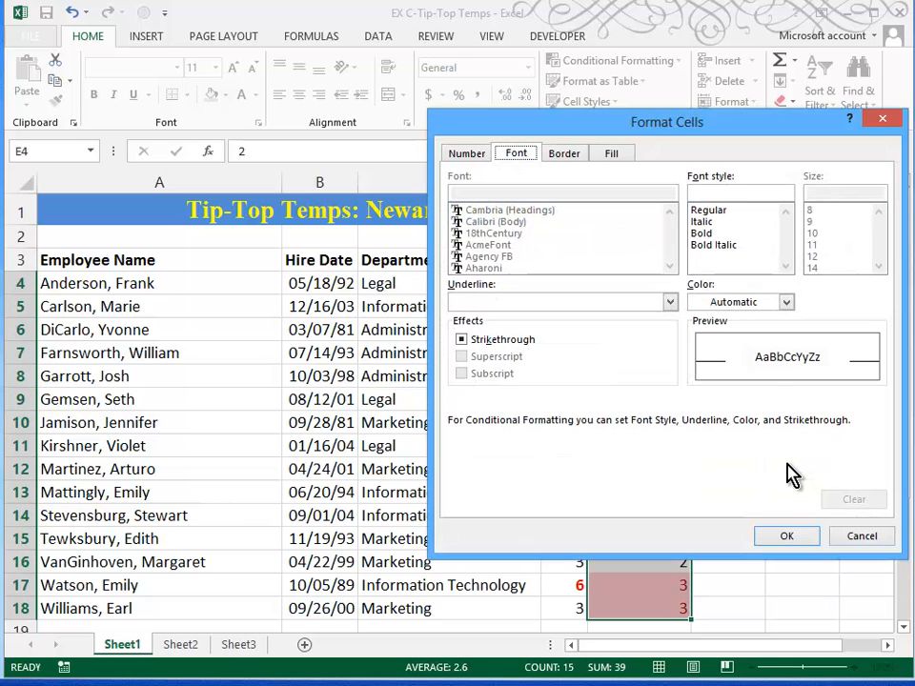
{"action": "left_click", "coordinate": [711, 234]}
{"action": "left_click", "coordinate": [785, 304]}
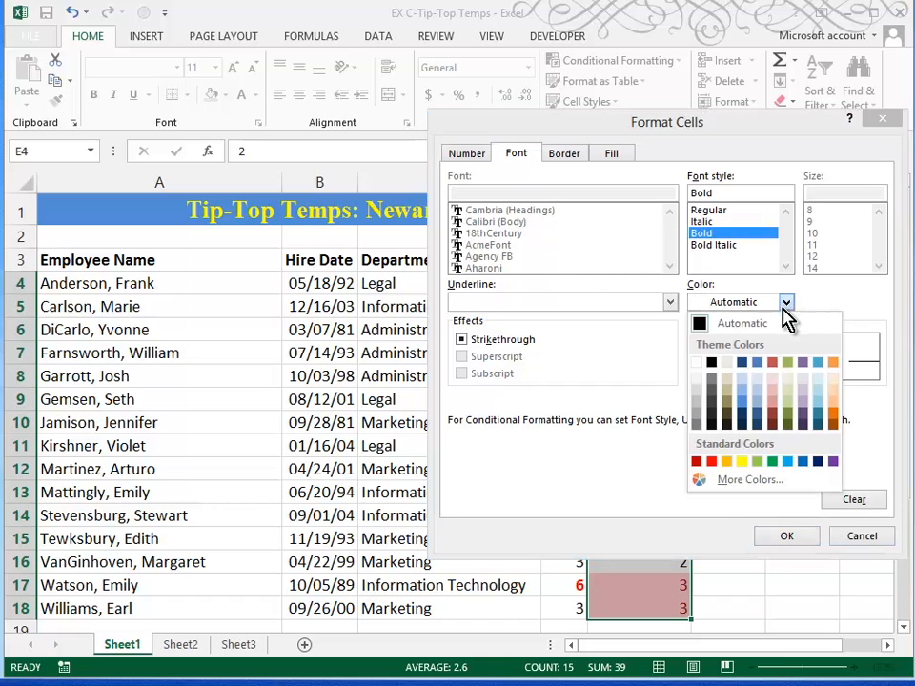
{"action": "left_click", "coordinate": [787, 423]}
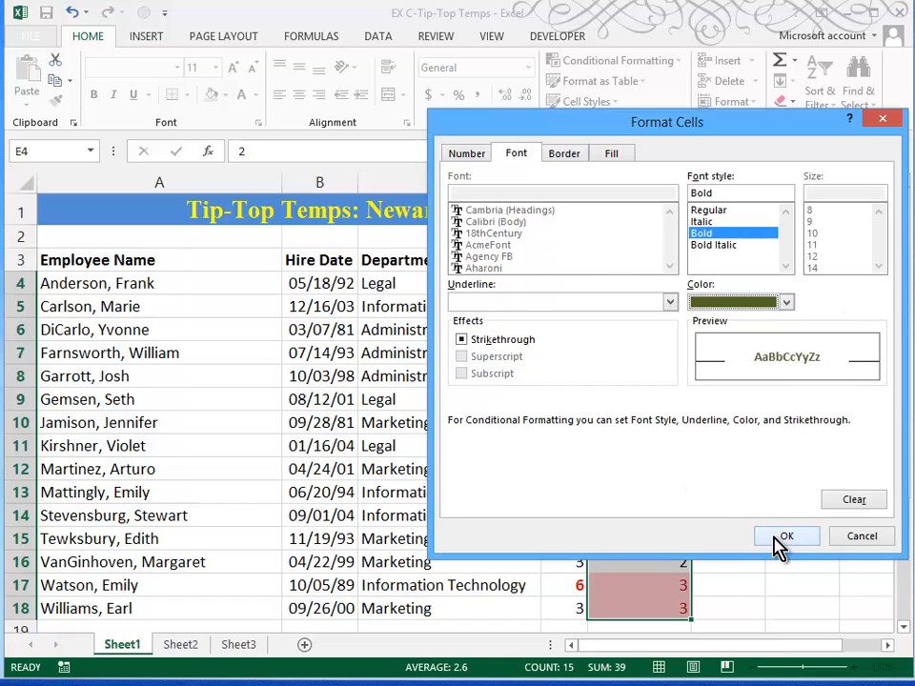
{"action": "left_click", "coordinate": [778, 539]}
{"action": "left_click", "coordinate": [772, 417]}
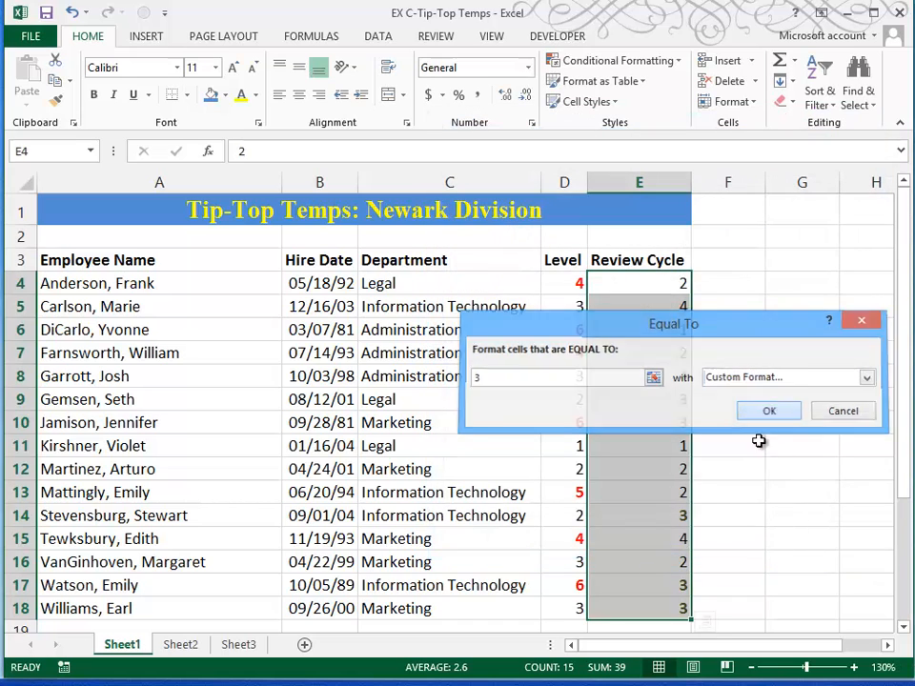
{"action": "left_click", "coordinate": [769, 486]}
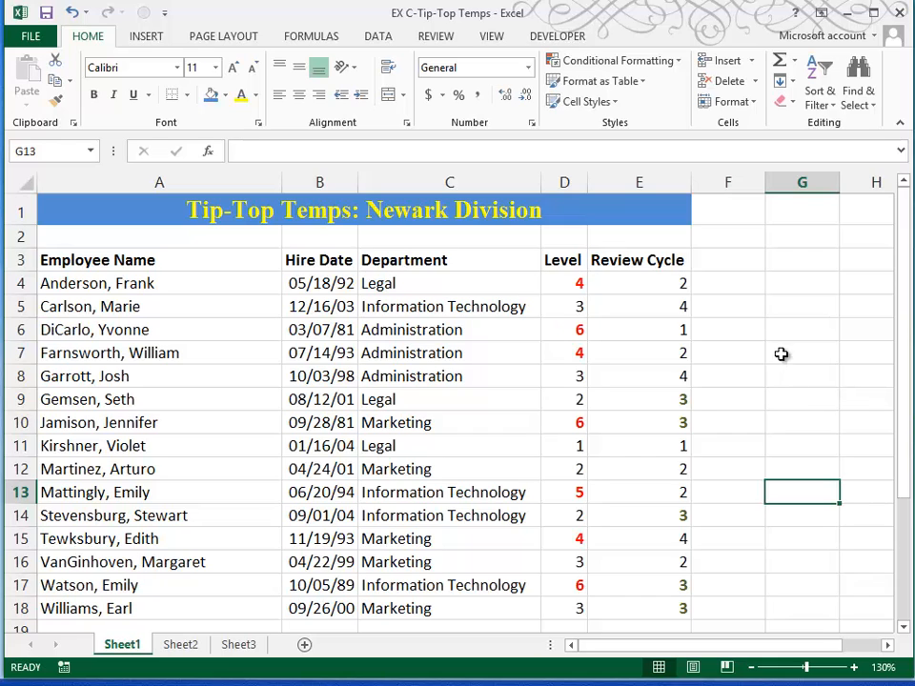
Spell check the whole sheet, continuing from its beginning and ignoring all occurrences of each flagged employee name
{"action": "left_click", "coordinate": [438, 40]}
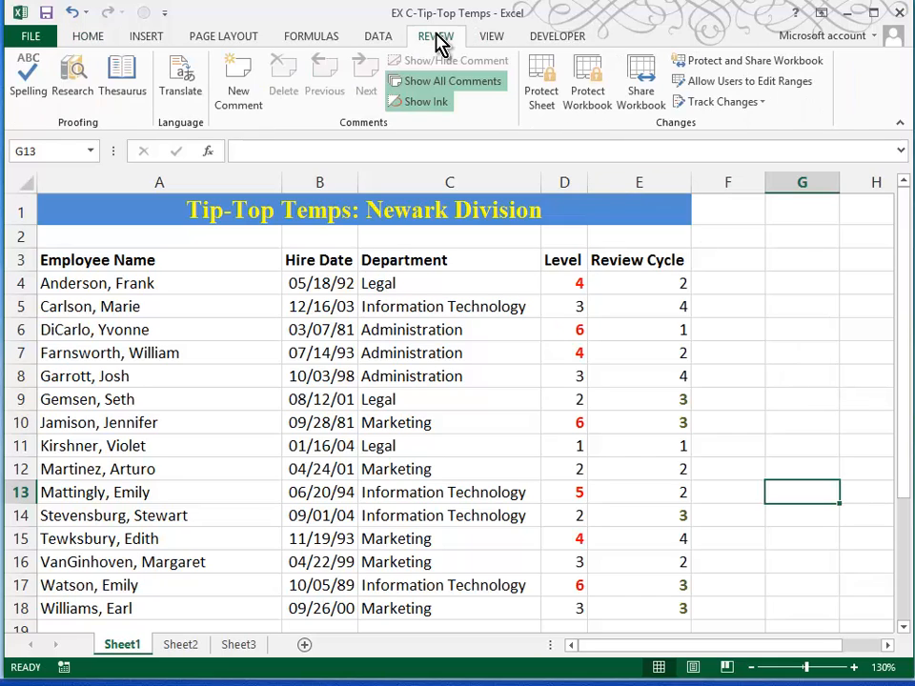
{"action": "left_click", "coordinate": [21, 82]}
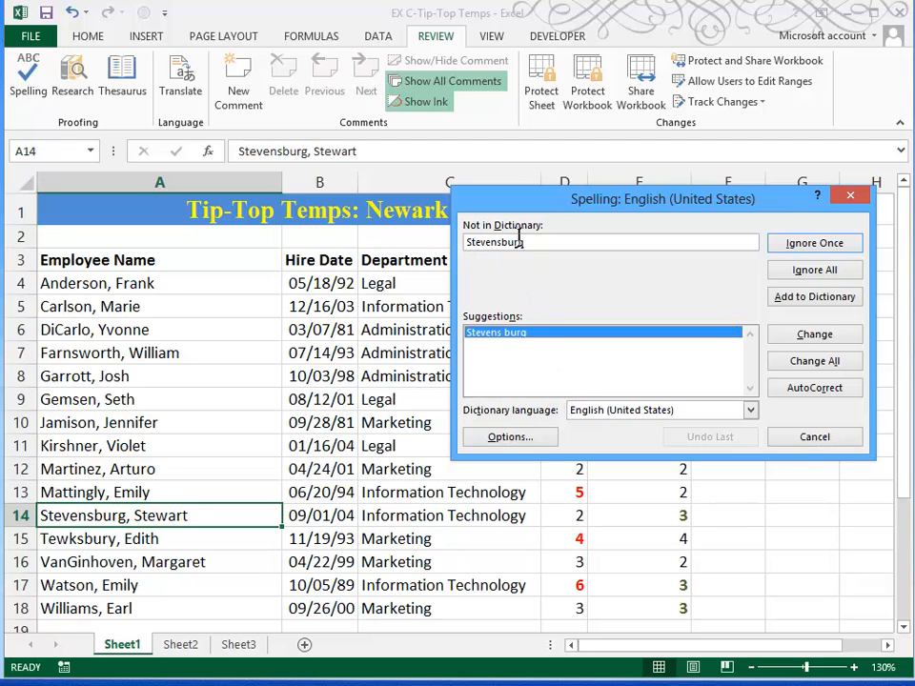
{"action": "left_click", "coordinate": [820, 273]}
{"action": "left_click", "coordinate": [820, 273]}
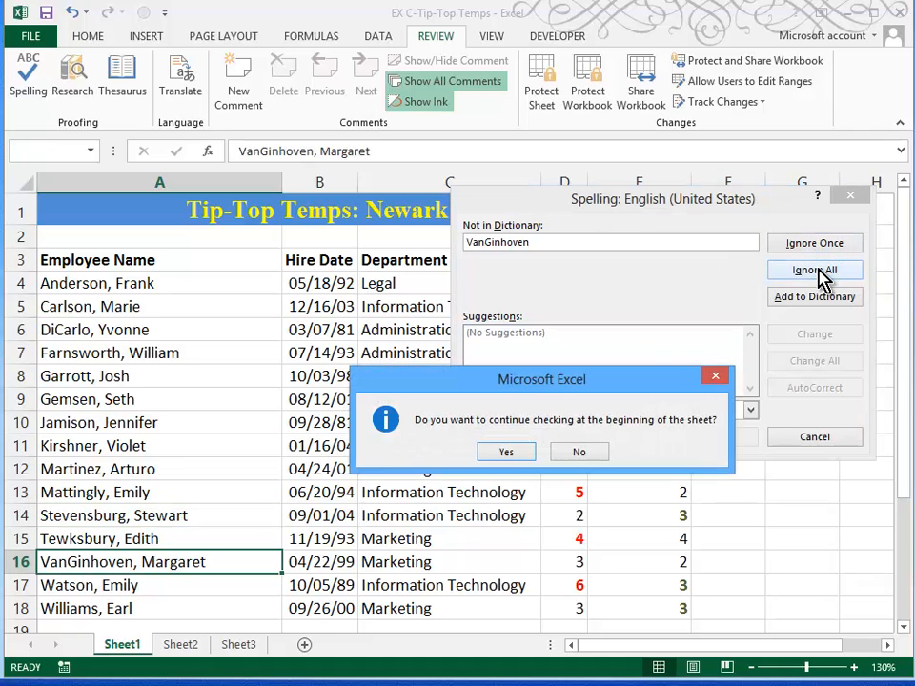
{"action": "left_click", "coordinate": [492, 452]}
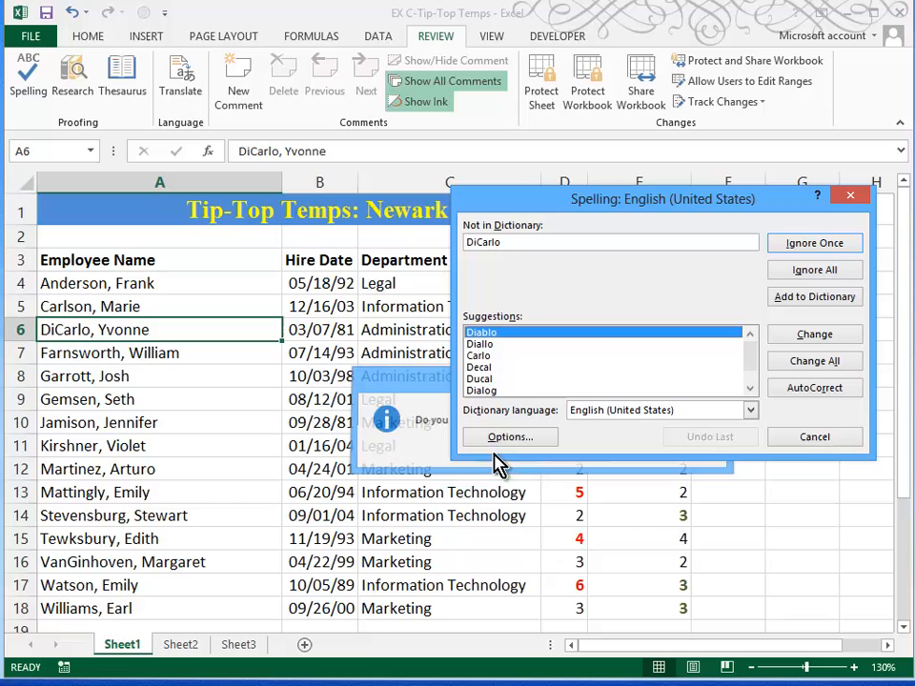
{"action": "left_click", "coordinate": [825, 275]}
{"action": "left_click", "coordinate": [825, 280]}
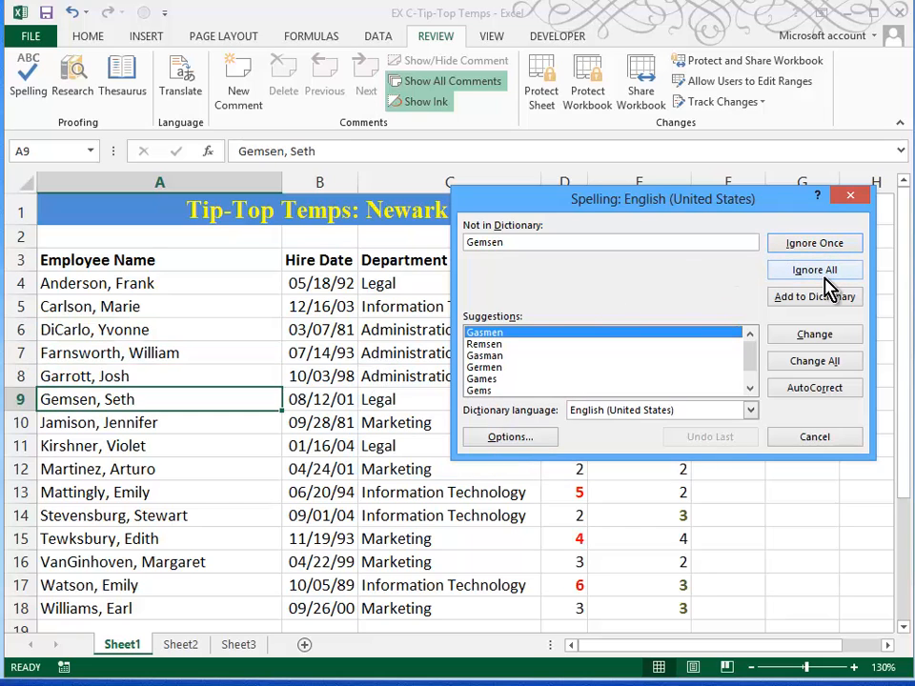
{"action": "left_click", "coordinate": [825, 279]}
{"action": "left_click", "coordinate": [825, 279]}
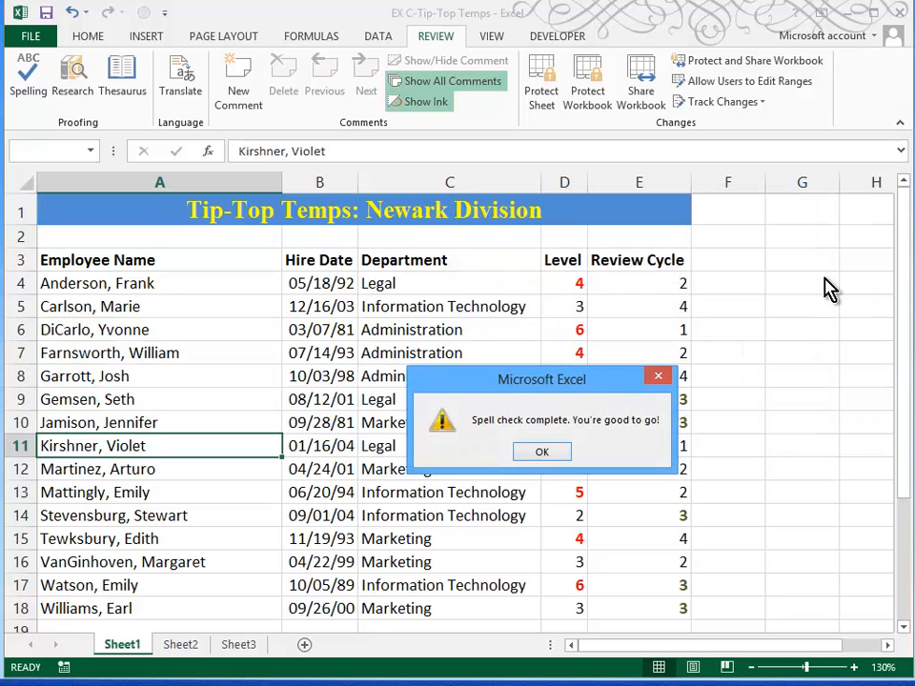
{"action": "left_click", "coordinate": [553, 454]}
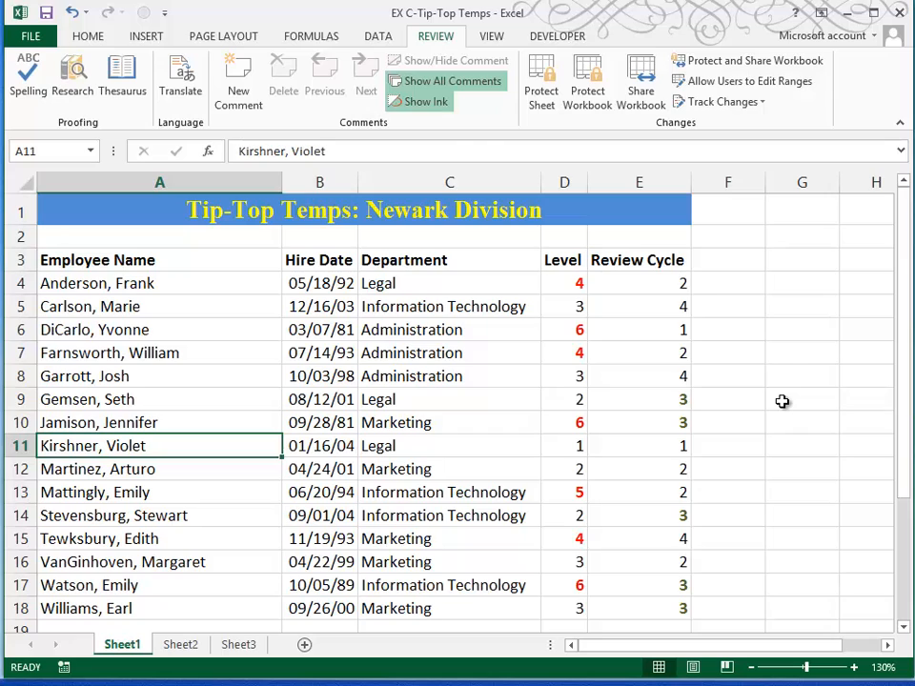
{"action": "left_click", "coordinate": [424, 106]}
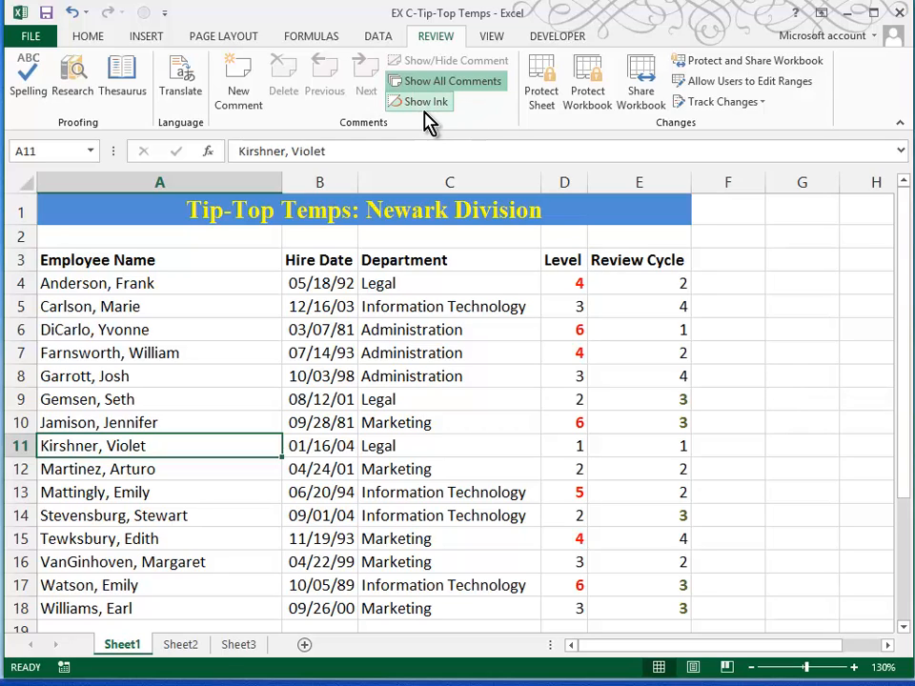